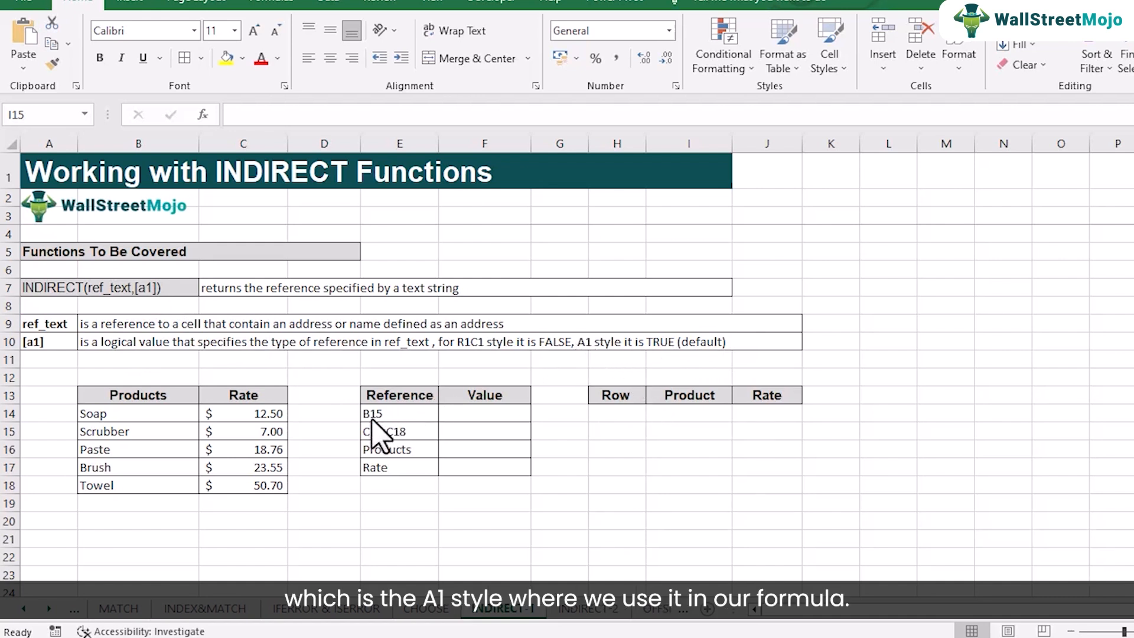
Enter the direct reference =E14 in cell F14 of the Value column and review the formula
{"action": "left_click", "coordinate": [475, 415]}
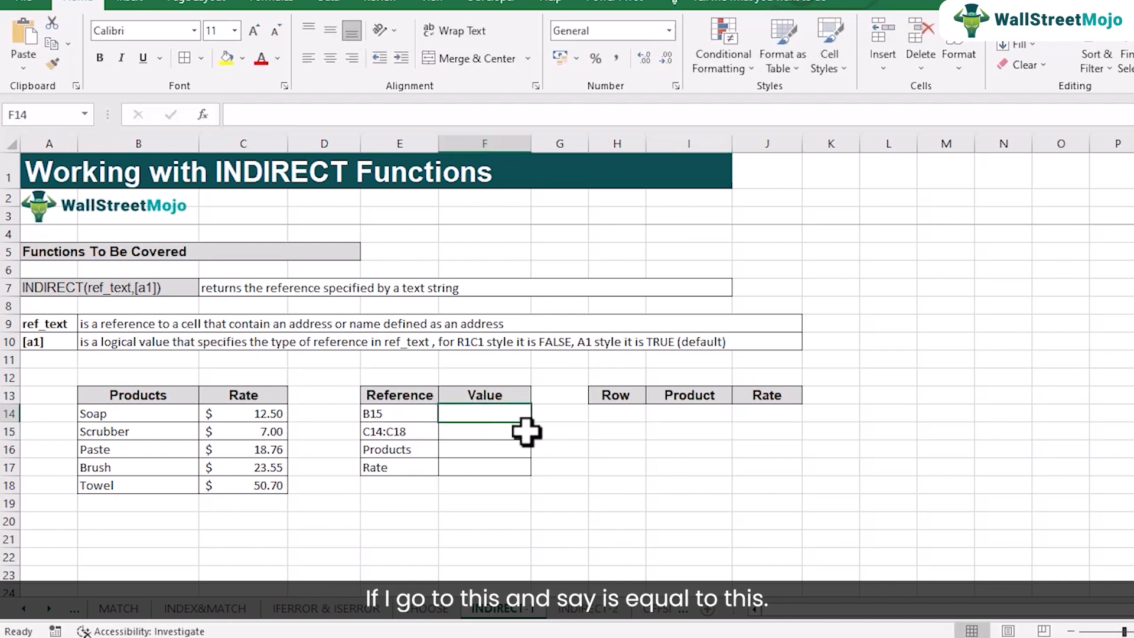
{"action": "type", "text": "="}
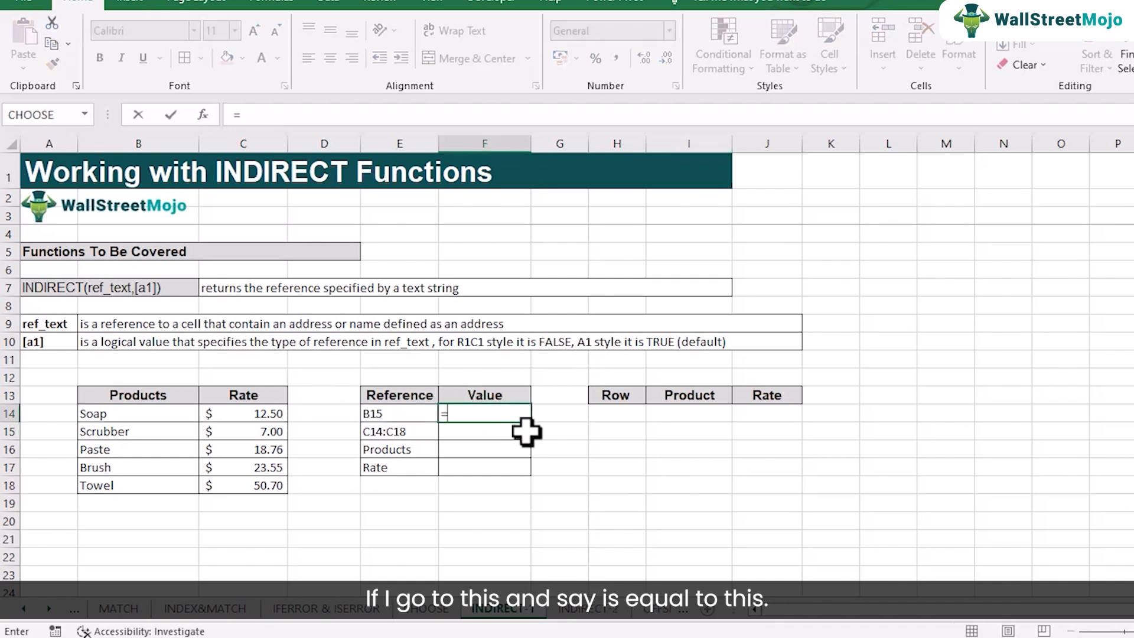
{"action": "left_click", "coordinate": [415, 412]}
{"action": "key", "text": "Return"}
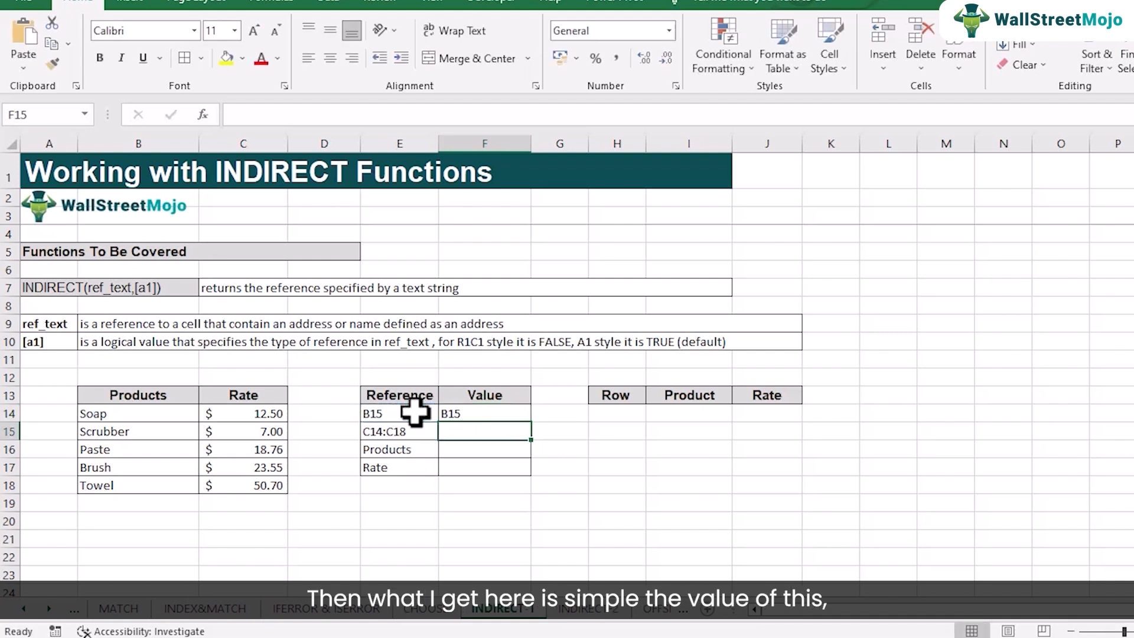
{"action": "double_click", "coordinate": [467, 413]}
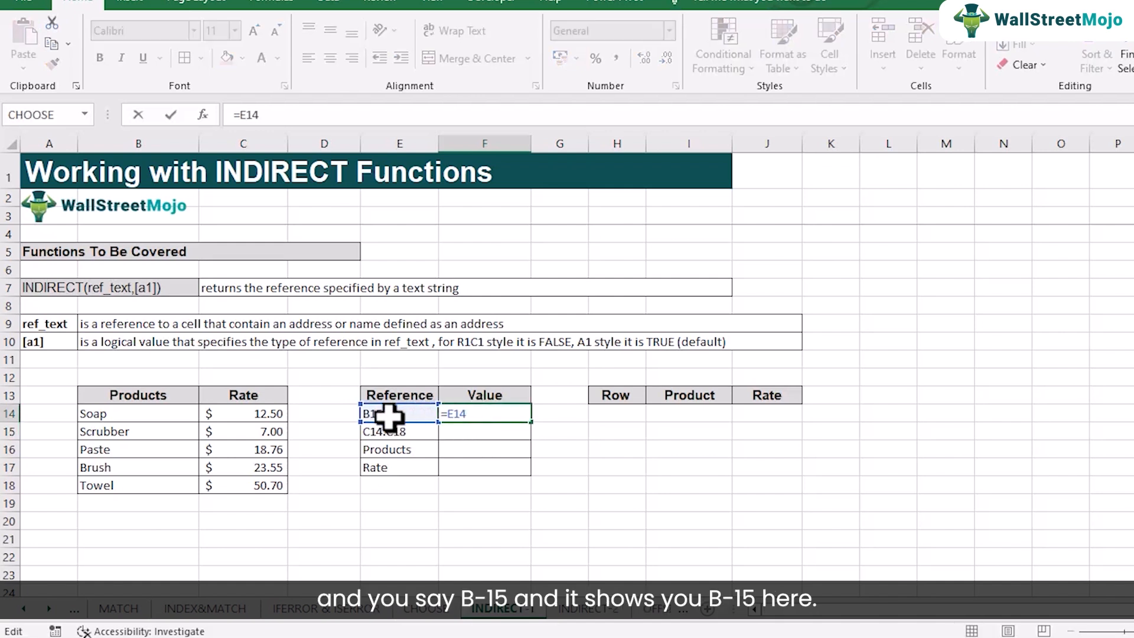
{"action": "key", "text": "Return"}
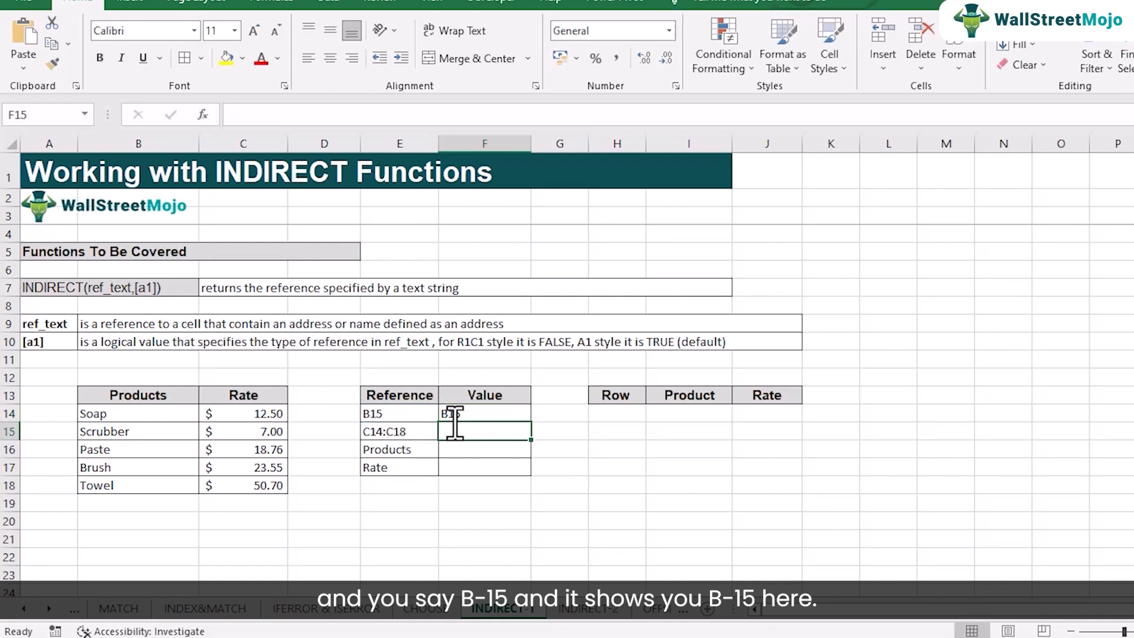
Wrap the reference in F14 in the INDIRECT function so the formula reads =INDIRECT(E14)
{"action": "double_click", "coordinate": [461, 415]}
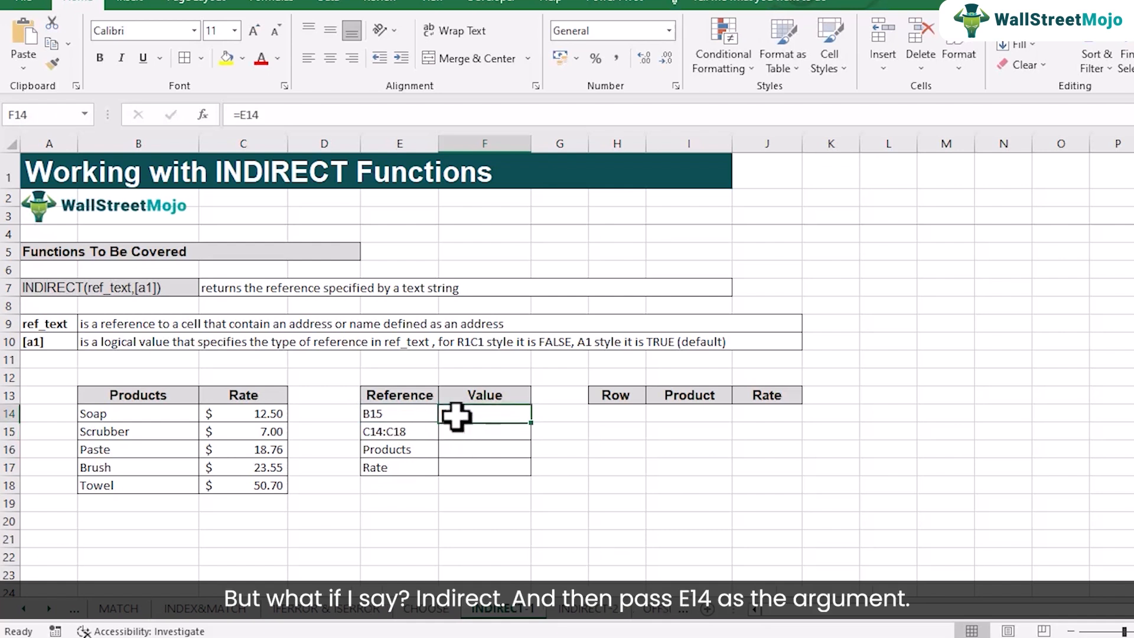
{"action": "left_click", "coordinate": [448, 414]}
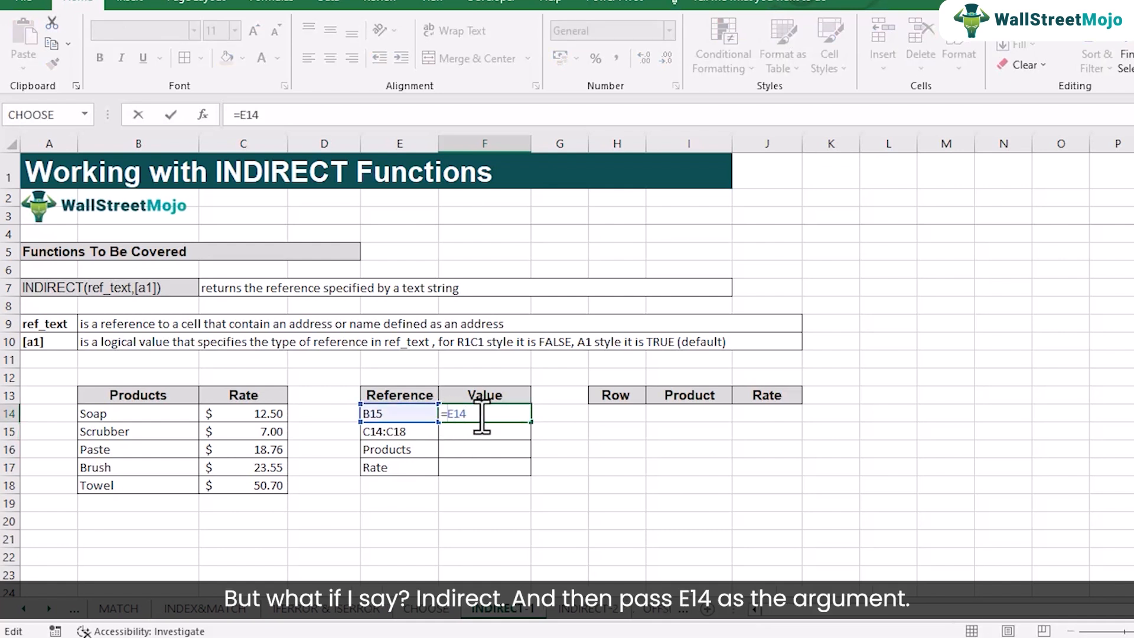
{"action": "type", "text": "indirect"}
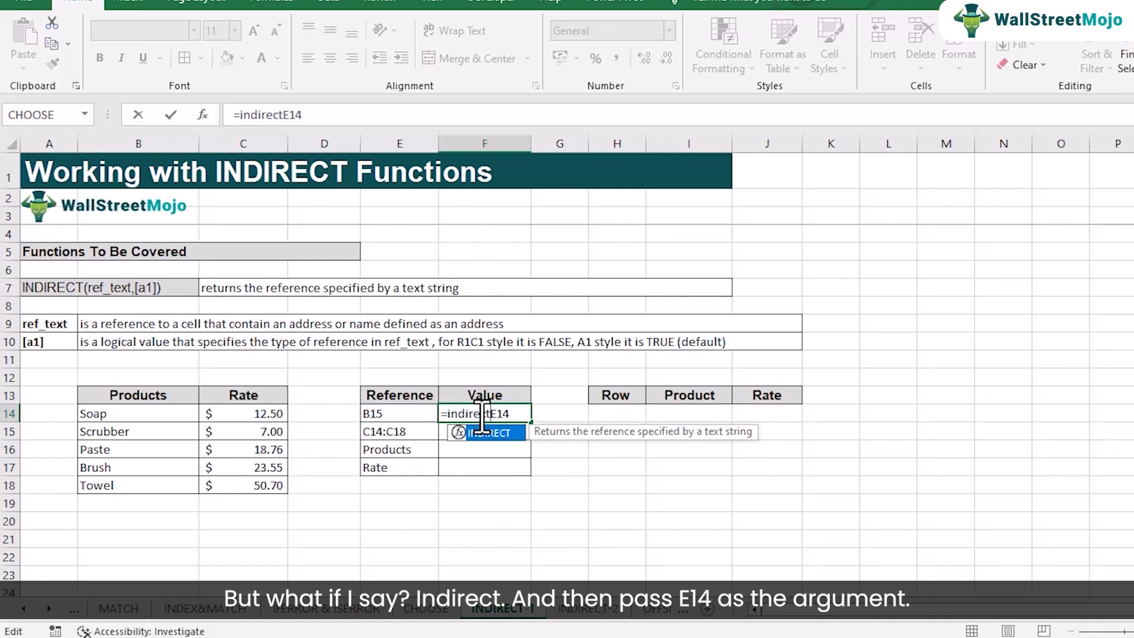
{"action": "type", "text": "(E14"}
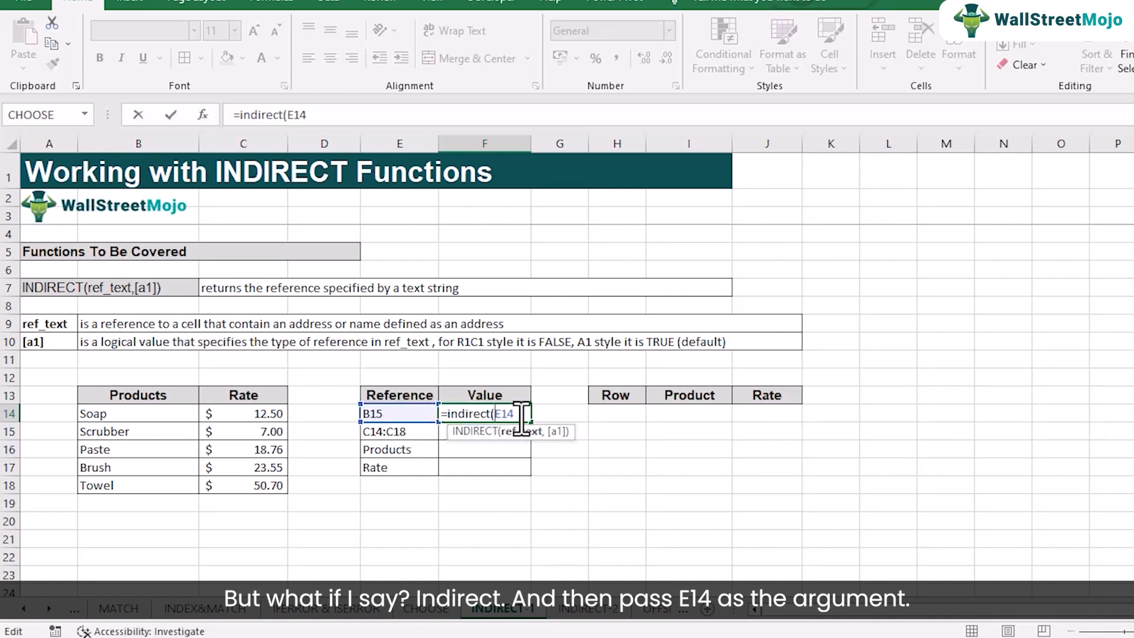
{"action": "type", "text": ")"}
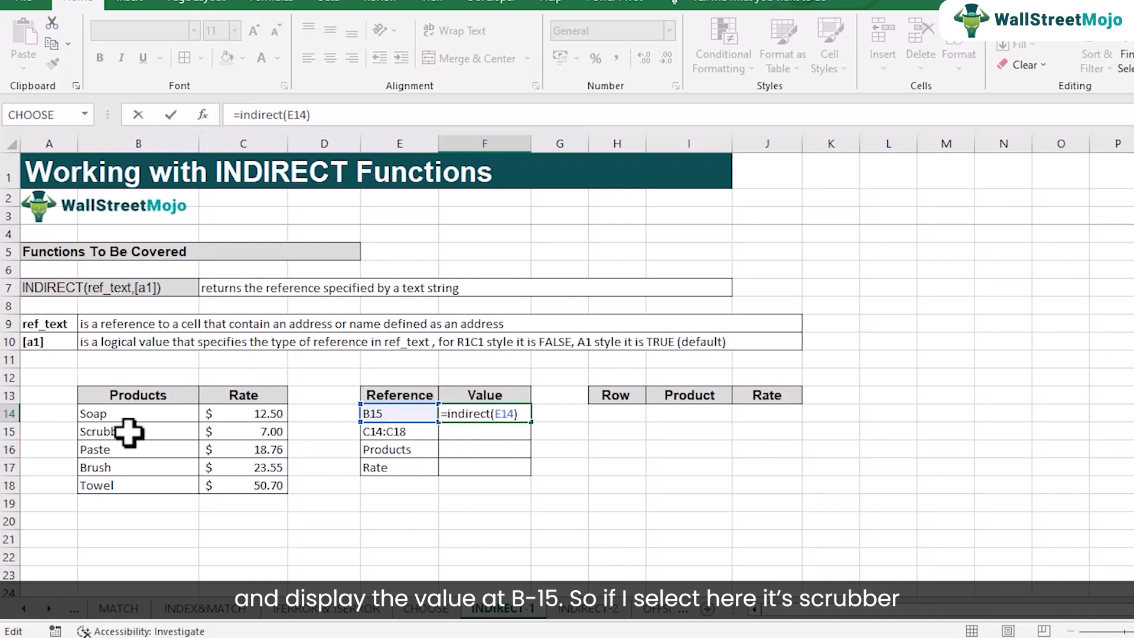
{"action": "key", "text": "Return"}
{"action": "left_click", "coordinate": [469, 411]}
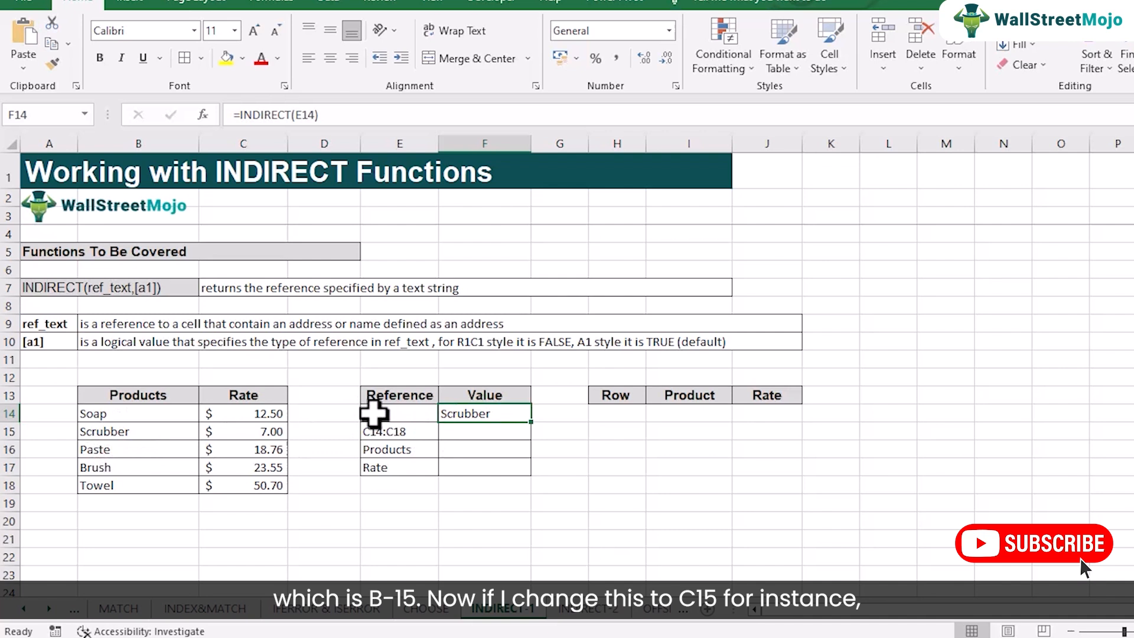
Change the reference text in E14 to C15
{"action": "double_click", "coordinate": [373, 413]}
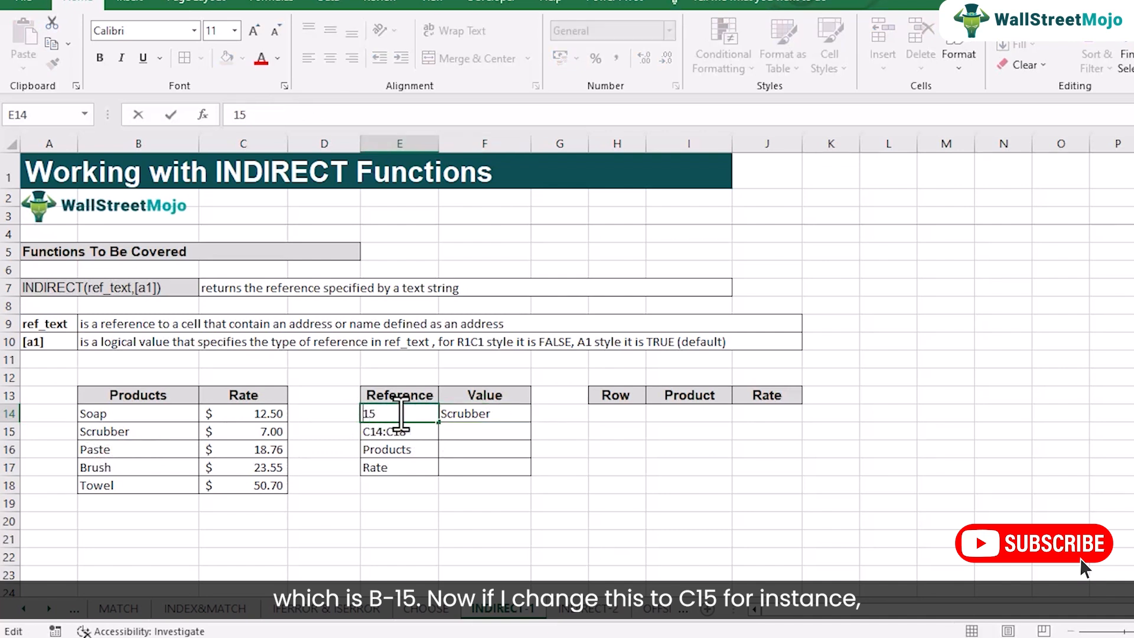
{"action": "type", "text": "C"}
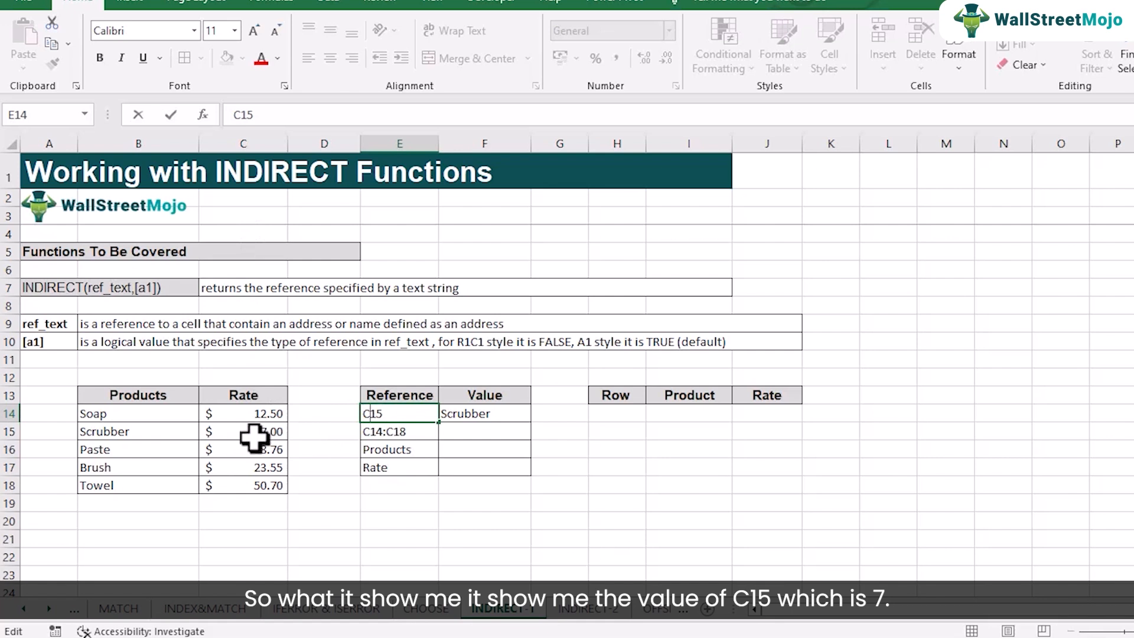
{"action": "key", "text": "Return"}
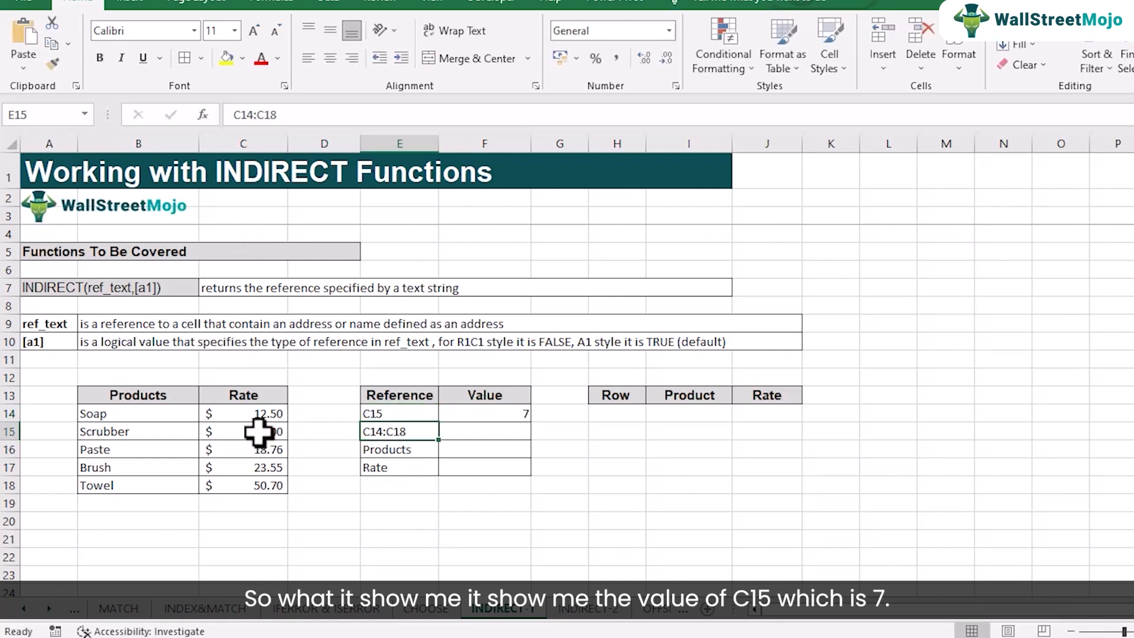
Change the reference text in E14 to D15 and check what cell D15 contains
{"action": "double_click", "coordinate": [367, 413]}
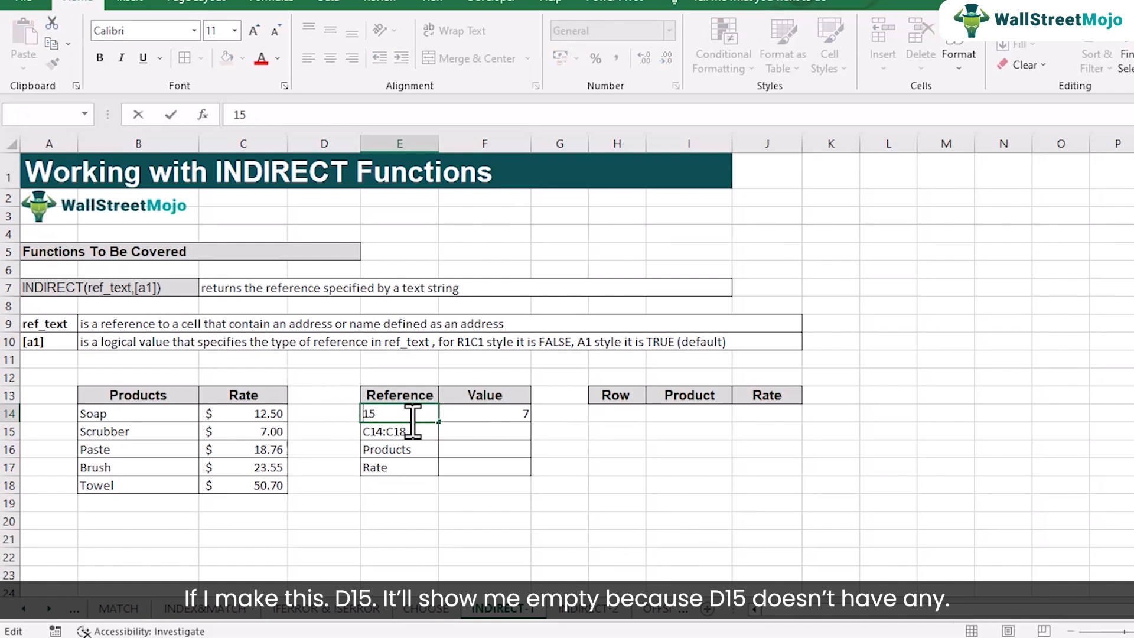
{"action": "key", "text": "Return"}
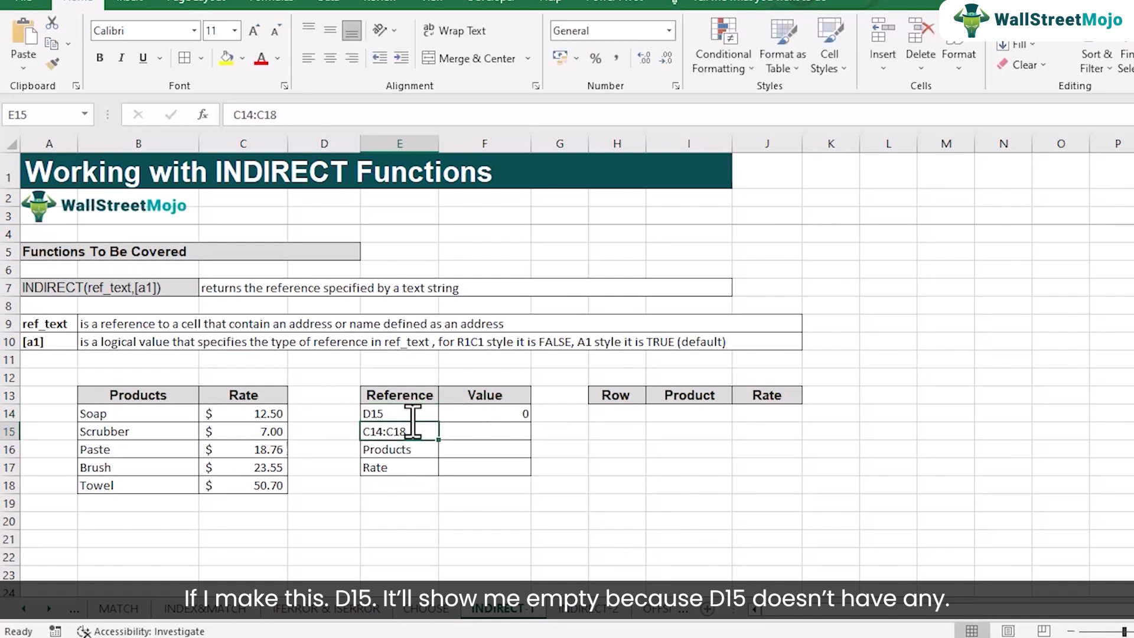
{"action": "left_click", "coordinate": [329, 438]}
Replace the reference text in E14 with B18
{"action": "key", "text": "BackSpace"}
{"action": "double_click", "coordinate": [376, 413]}
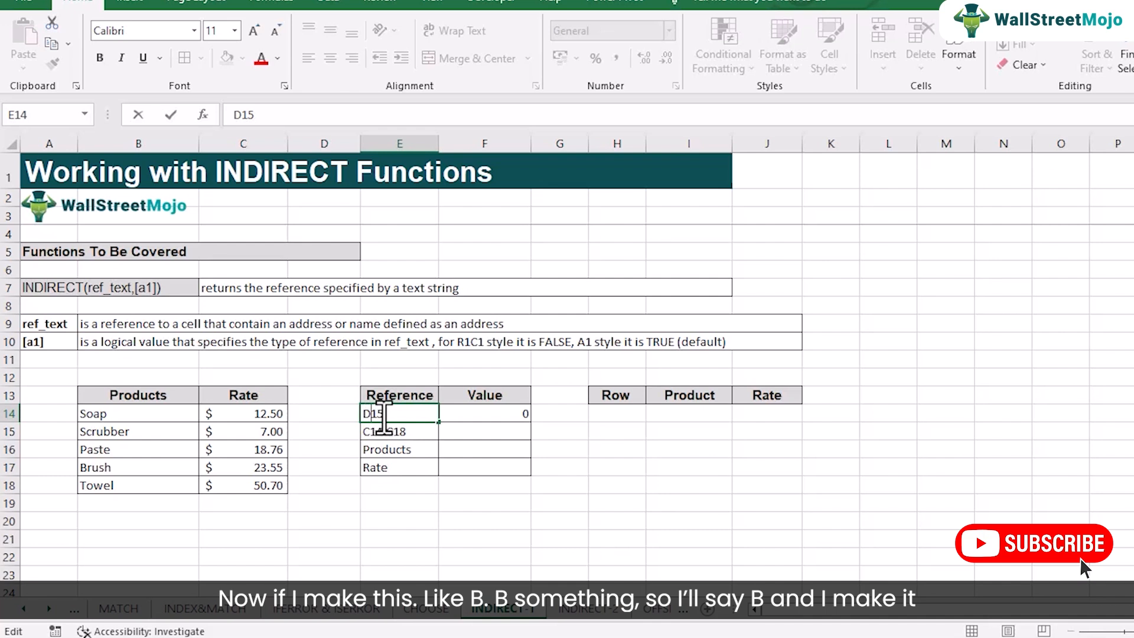
{"action": "type", "text": "B18"}
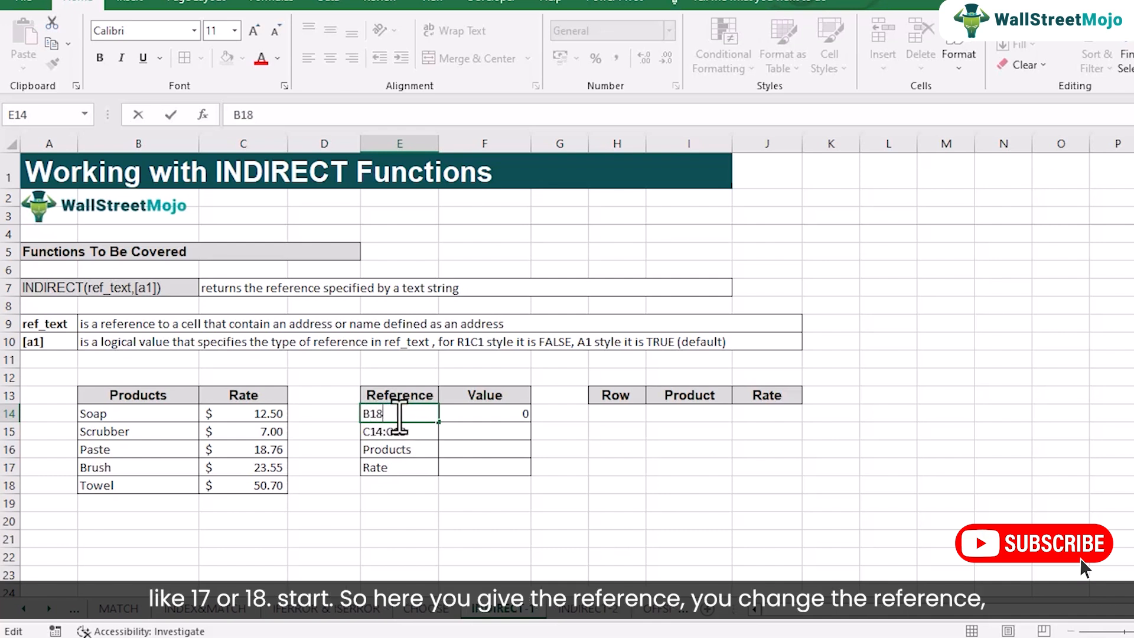
{"action": "key", "text": "Return"}
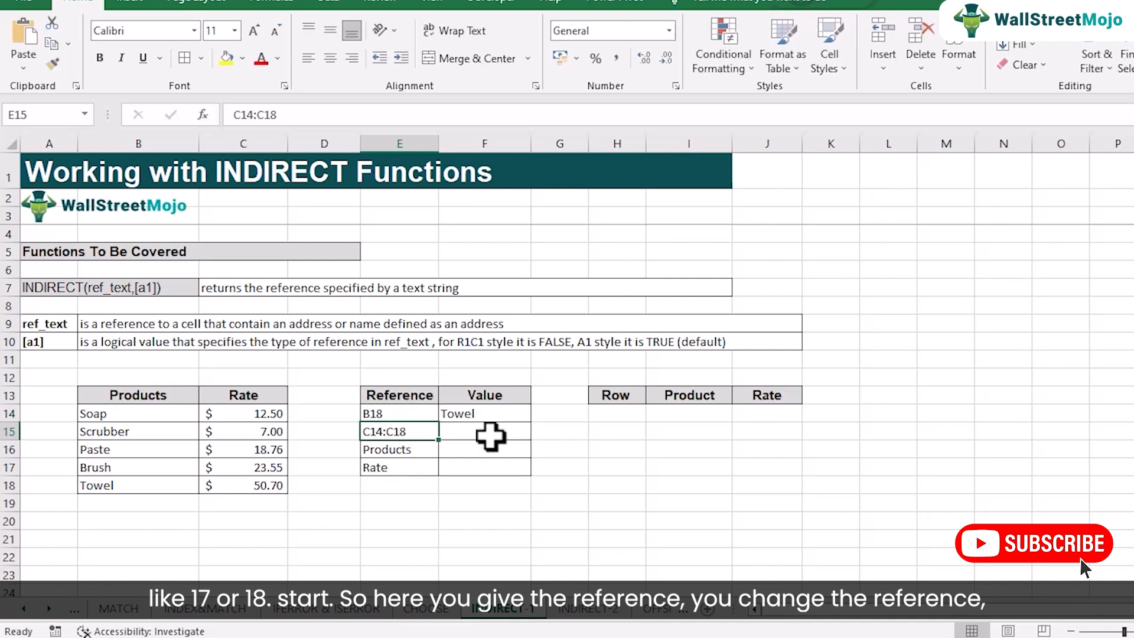
{"action": "left_click", "coordinate": [396, 414]}
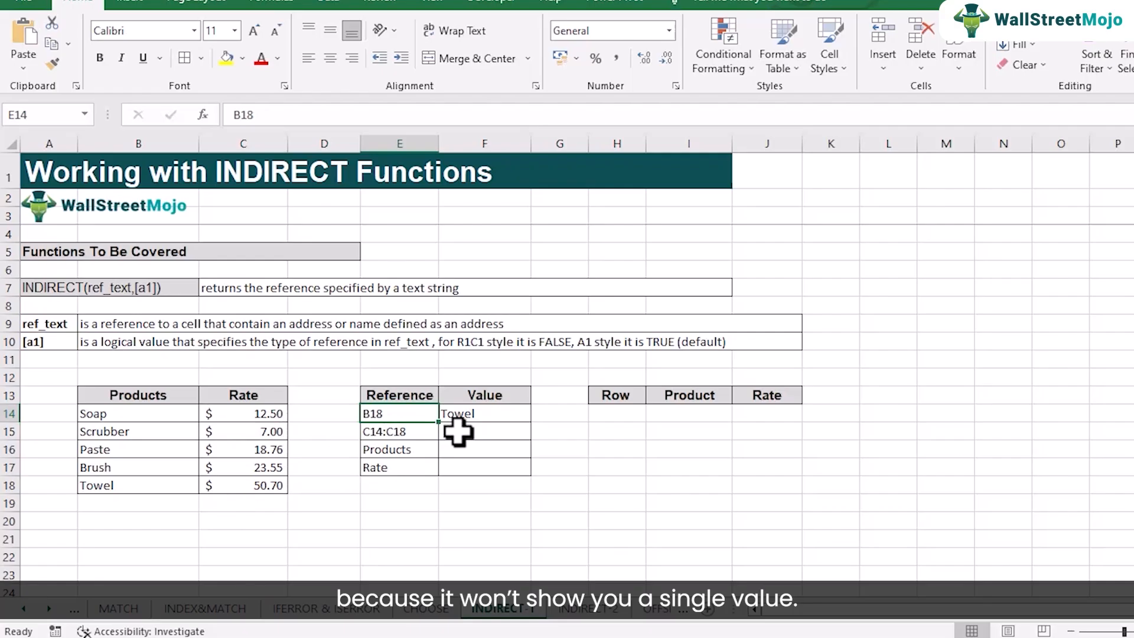
Enter =INDIRECT(E15) in F15 and compare its result with the rate in C15
{"action": "left_click", "coordinate": [459, 431]}
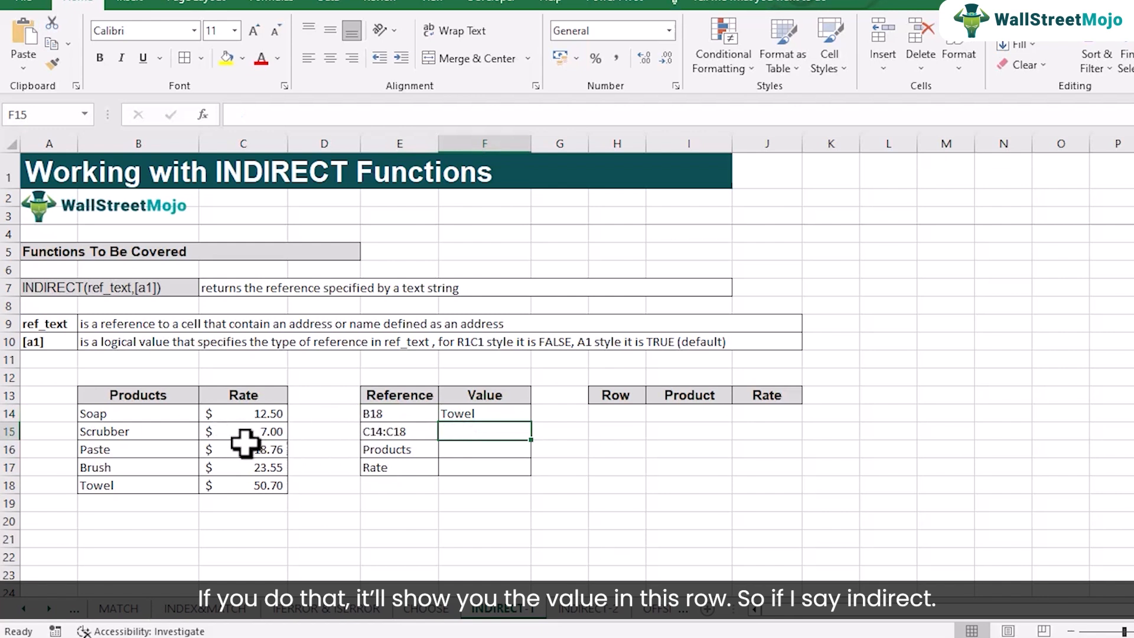
{"action": "type", "text": "=indIR"}
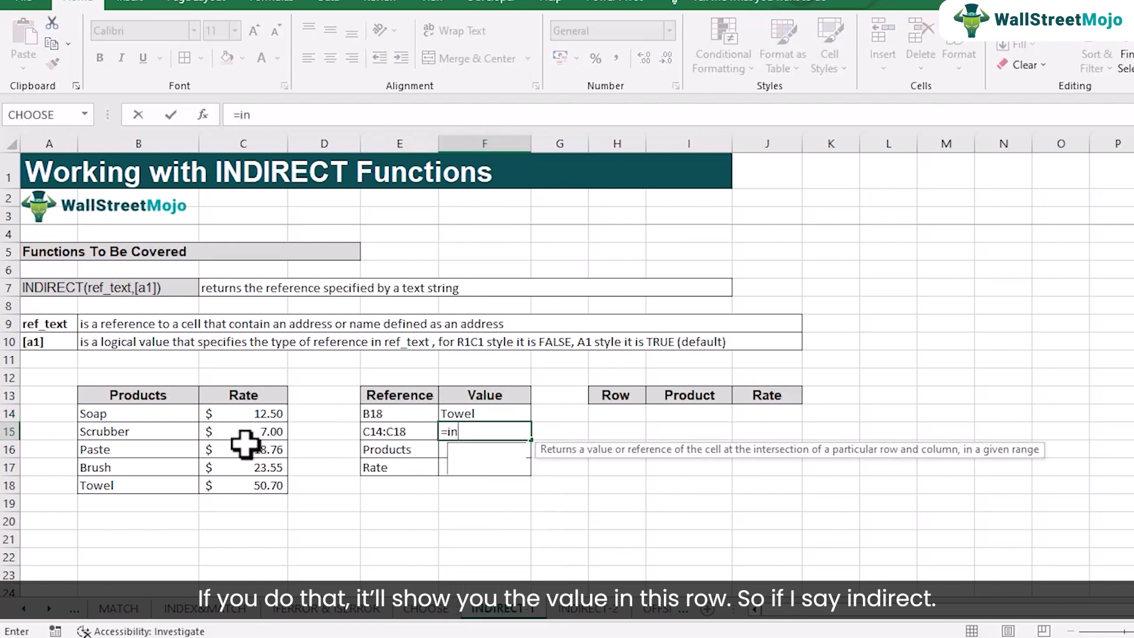
{"action": "key", "text": "Tab"}
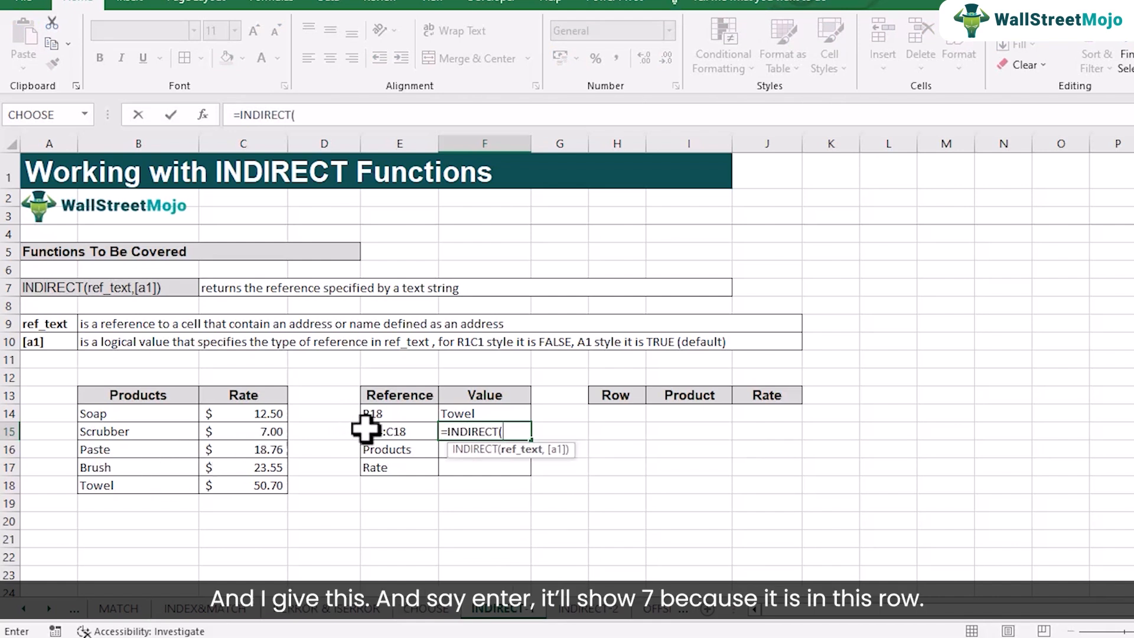
{"action": "left_click", "coordinate": [385, 435]}
{"action": "type", "text": ")"}
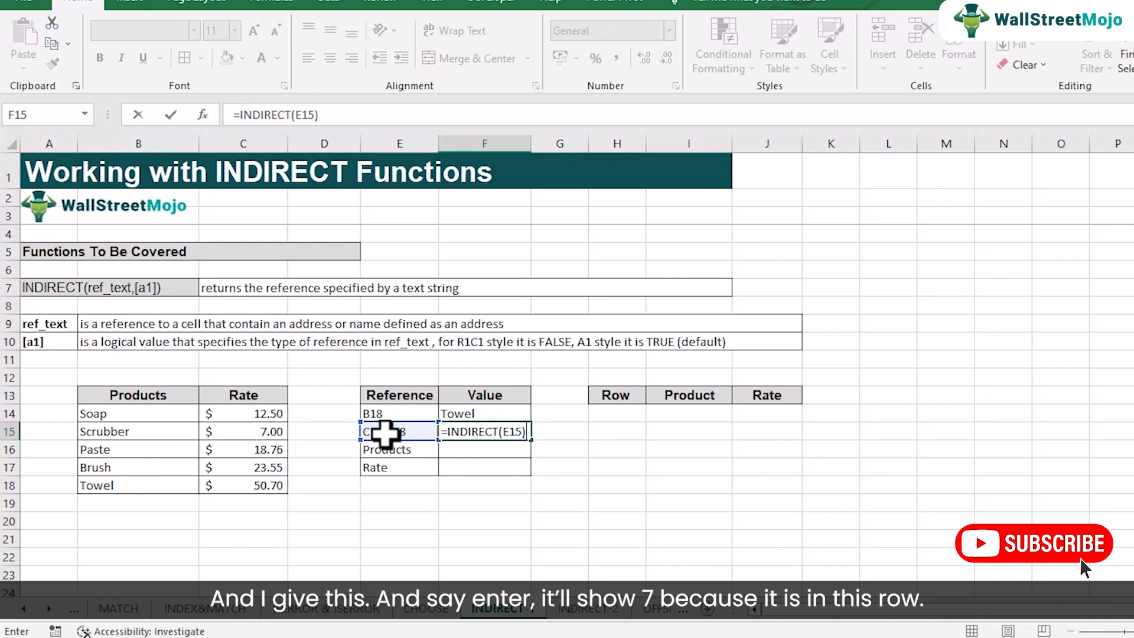
{"action": "key", "text": "Return"}
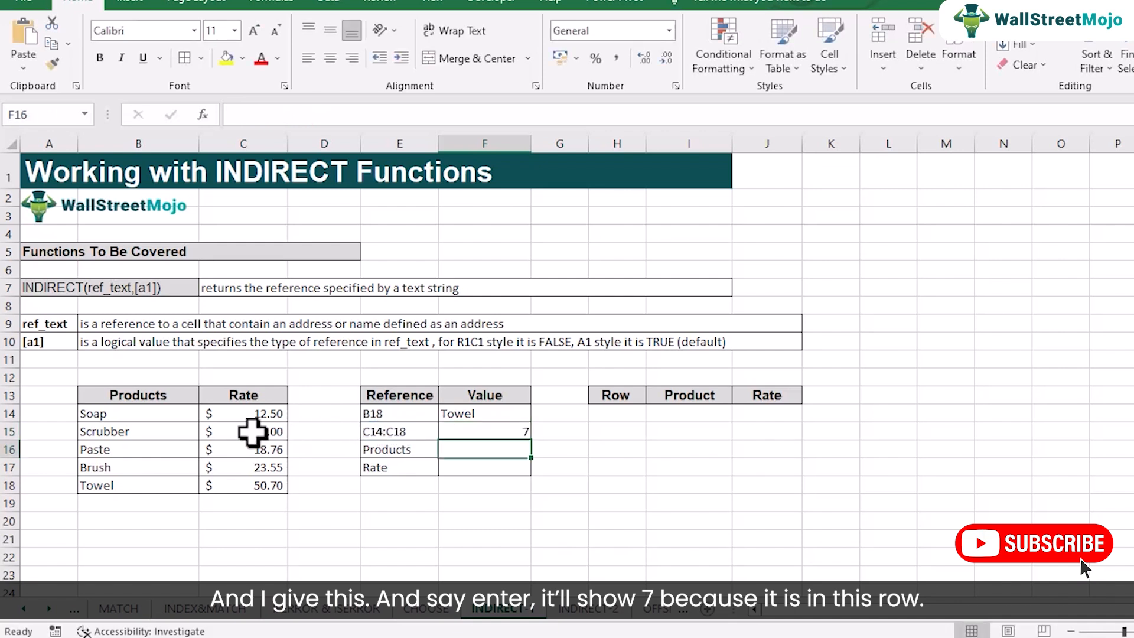
{"action": "left_click", "coordinate": [249, 431]}
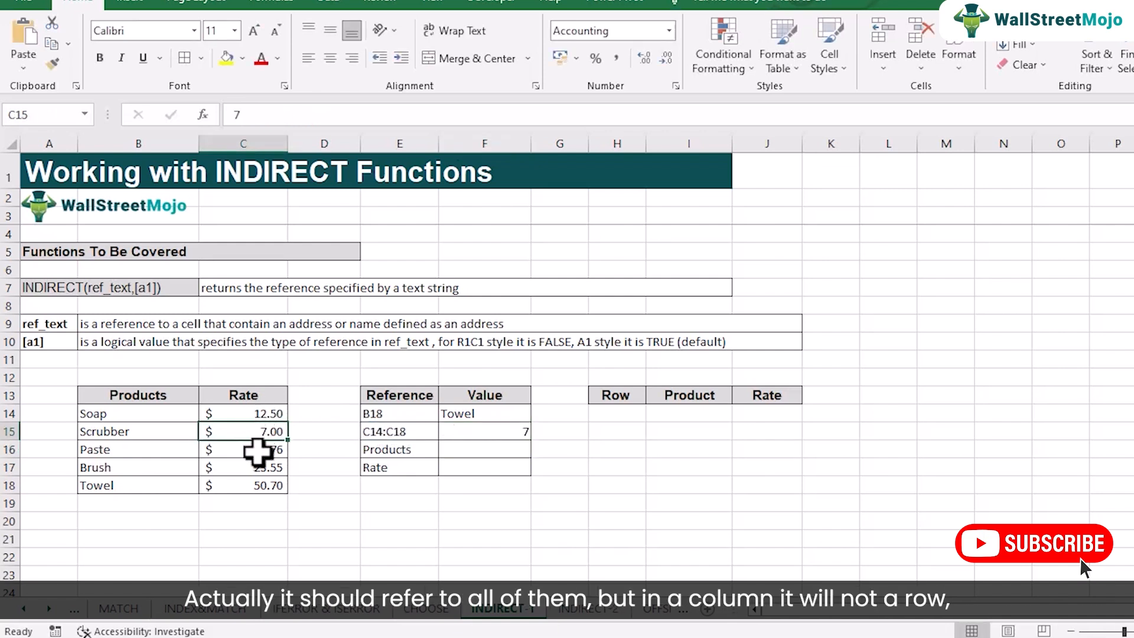
Edit the F15 formula to total the referenced range with =SUM(INDIRECT(E15))
{"action": "left_click", "coordinate": [474, 428]}
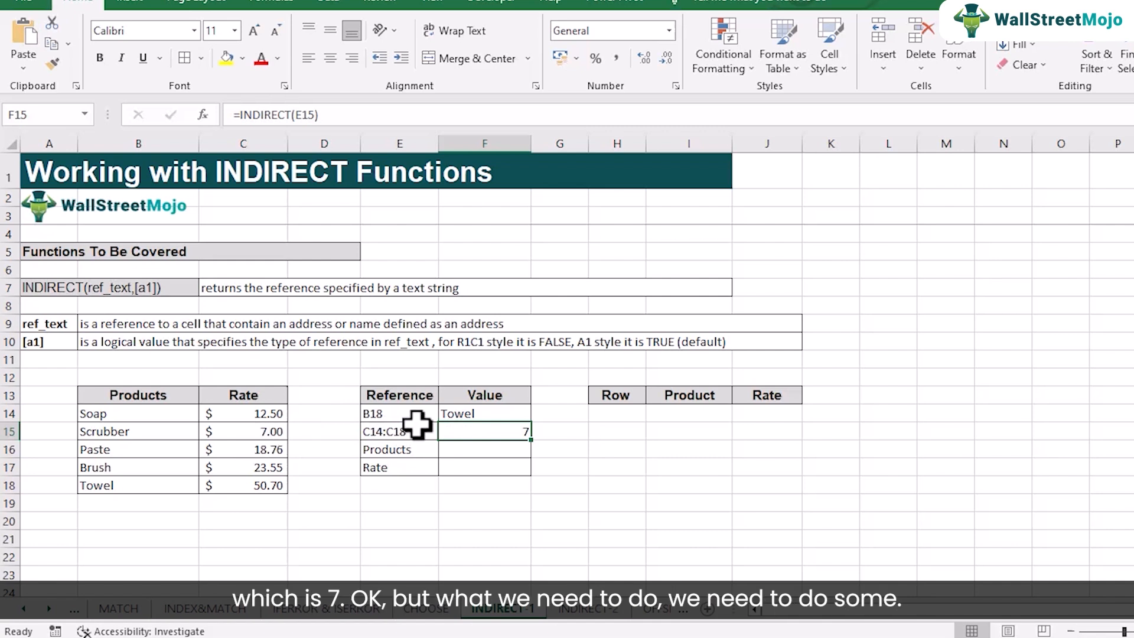
{"action": "double_click", "coordinate": [461, 435]}
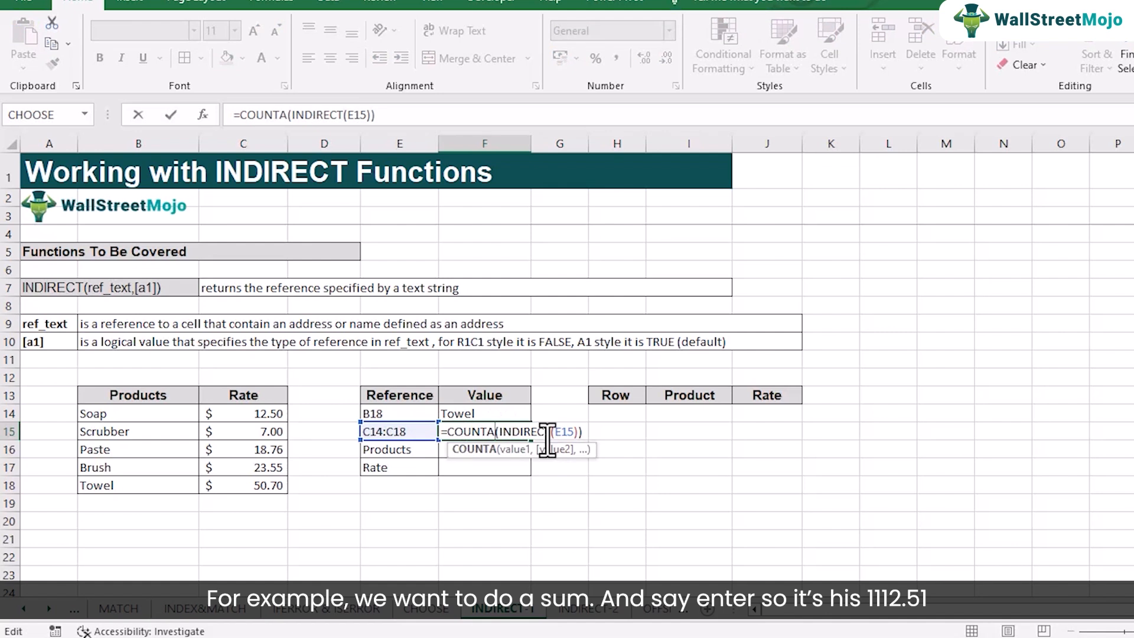
{"action": "key", "text": "BackSpace"}
{"action": "key", "text": "BackSpace"}
{"action": "key", "text": "BackSpace"}
{"action": "key", "text": "BackSpace"}
{"action": "key", "text": "BackSpace"}
{"action": "key", "text": "BackSpace"}
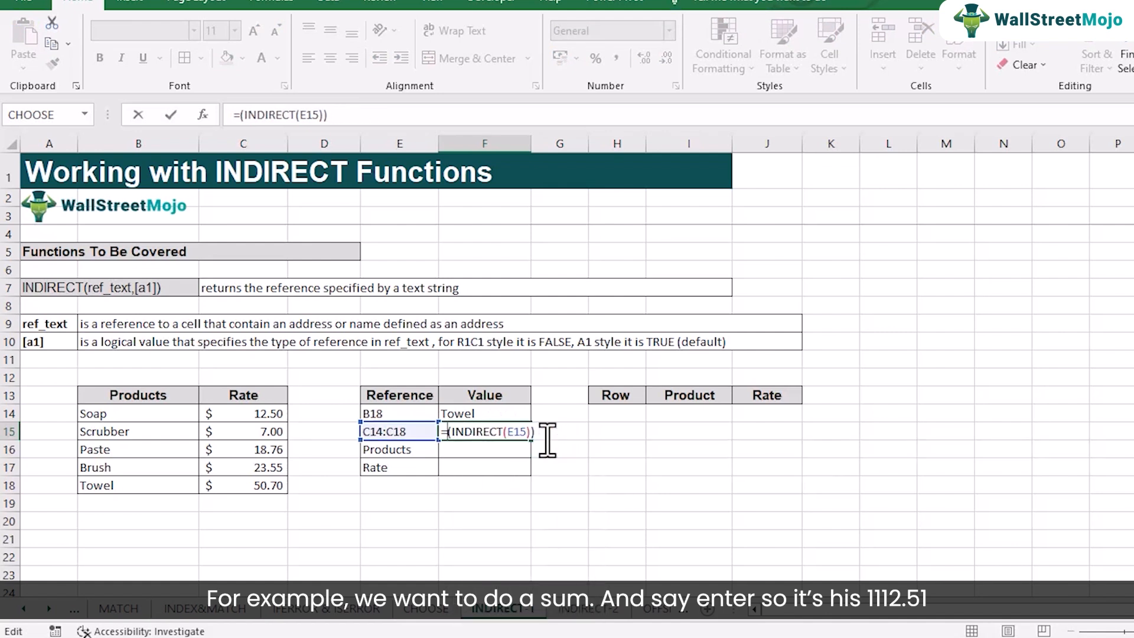
{"action": "type", "text": "sum"}
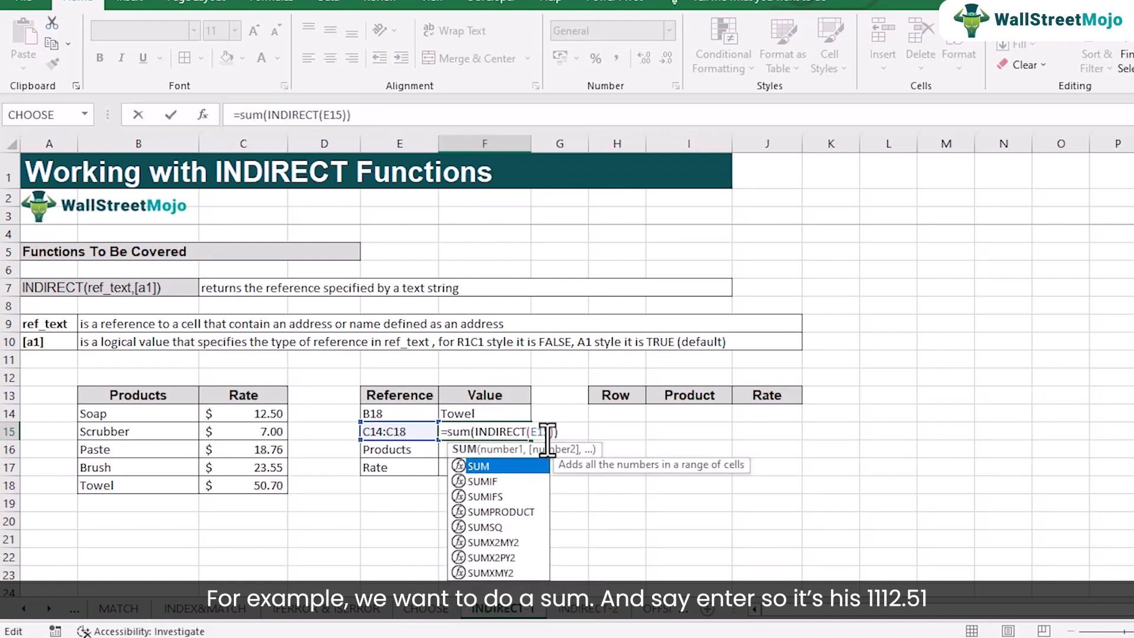
{"action": "key", "text": "Return"}
{"action": "left_click", "coordinate": [514, 432]}
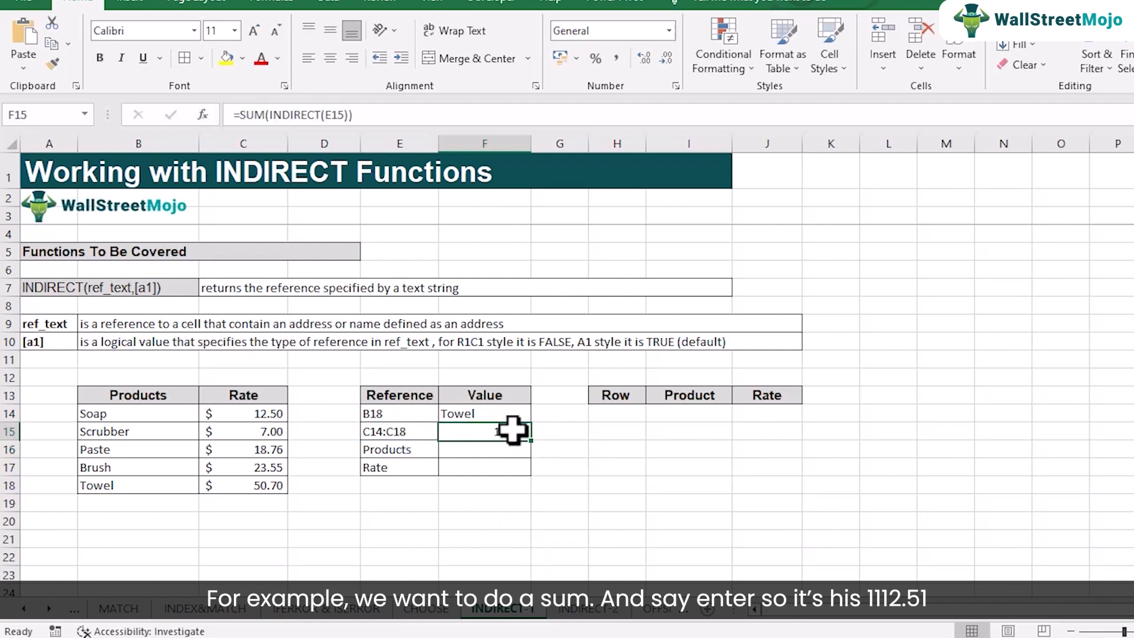
Check the sum of the rates in C14:C18 against F15 and inspect the F15 formula
{"action": "left_click_drag", "start_coordinate": [275, 416], "coordinate": [271, 484]}
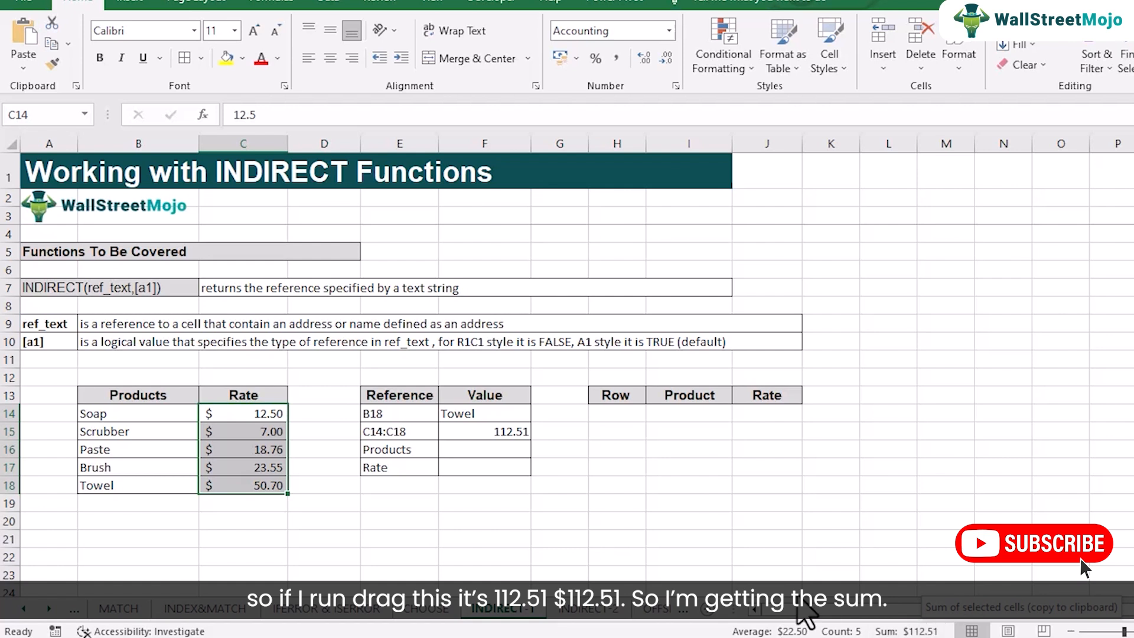
{"action": "left_click", "coordinate": [476, 436]}
{"action": "double_click", "coordinate": [477, 437]}
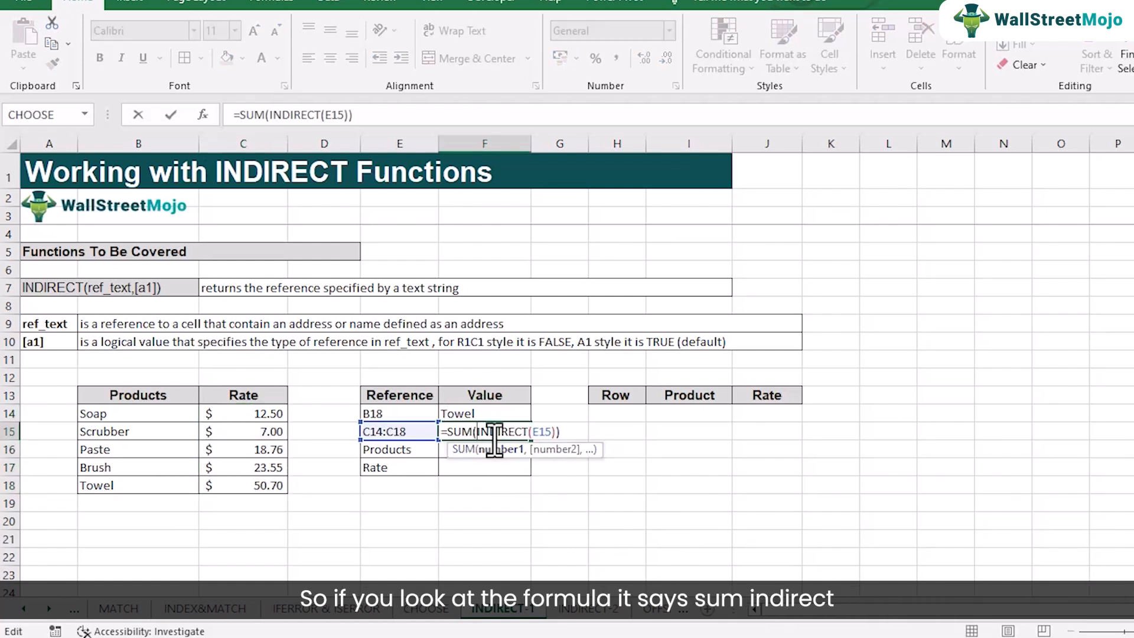
{"action": "key", "text": "ctrl+Return"}
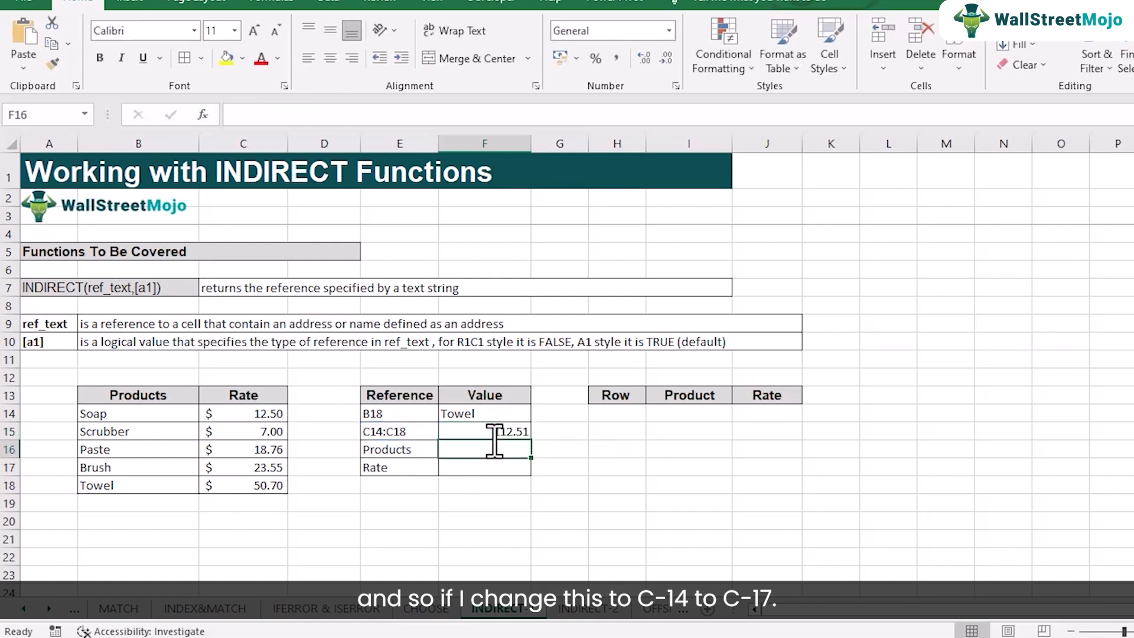
Change the range reference text in E15 to C14:C17
{"action": "left_click", "coordinate": [424, 431]}
{"action": "double_click", "coordinate": [424, 431]}
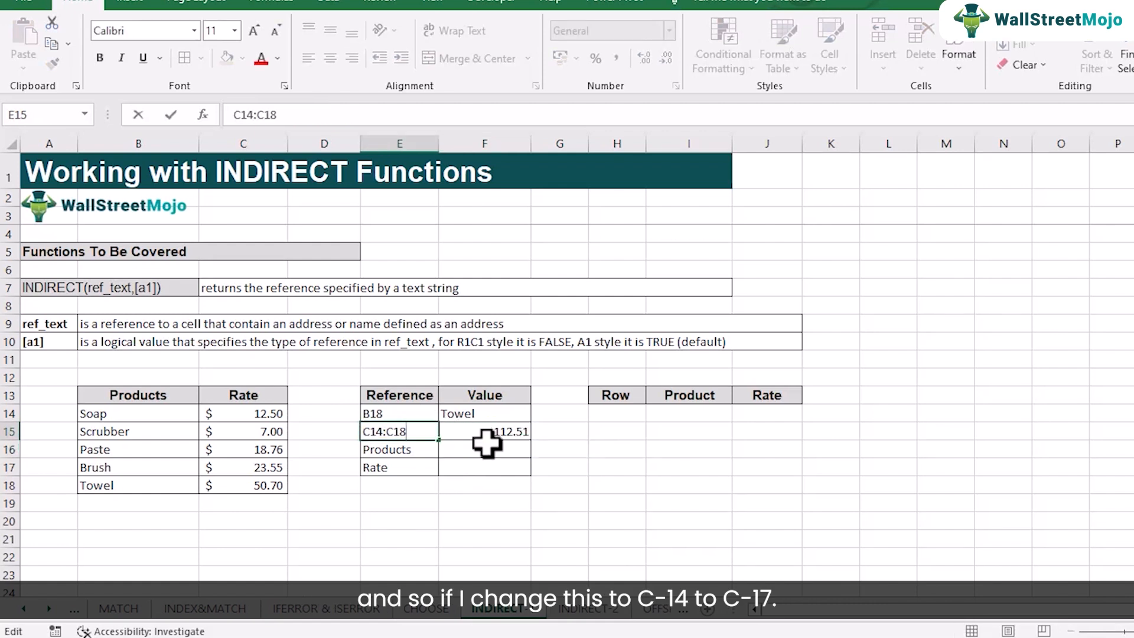
{"action": "key", "text": "Return"}
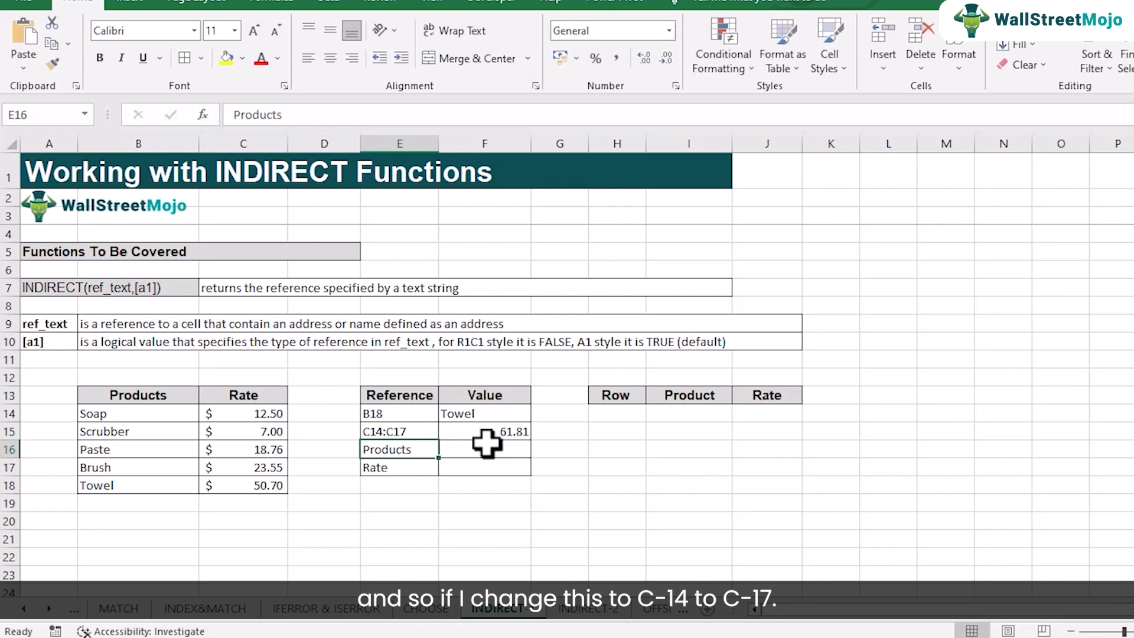
Check the sum of the rates in C14:C17 against F15 and inspect the F15 formula
{"action": "left_click", "coordinate": [490, 432]}
{"action": "left_click_drag", "start_coordinate": [243, 412], "coordinate": [253, 465]}
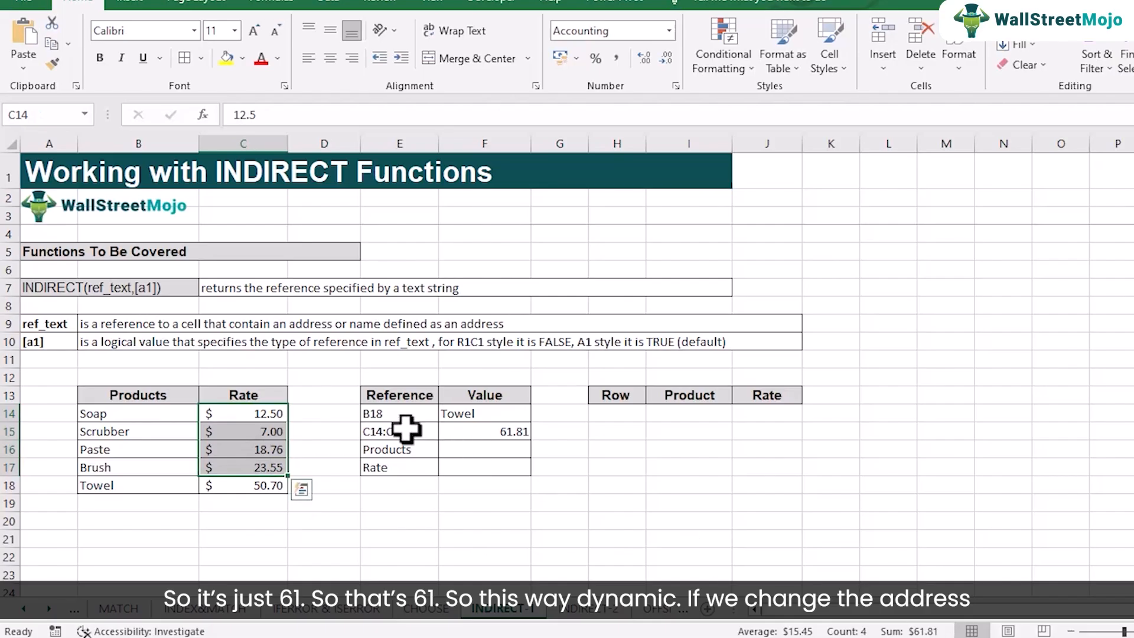
{"action": "left_click", "coordinate": [402, 431]}
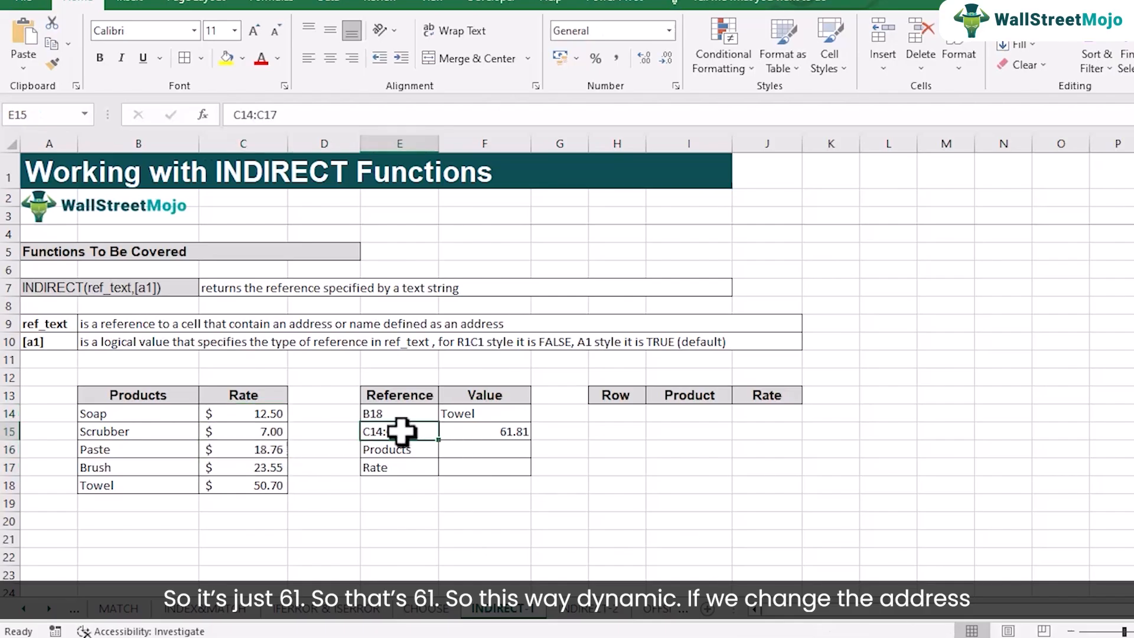
{"action": "left_click", "coordinate": [491, 430]}
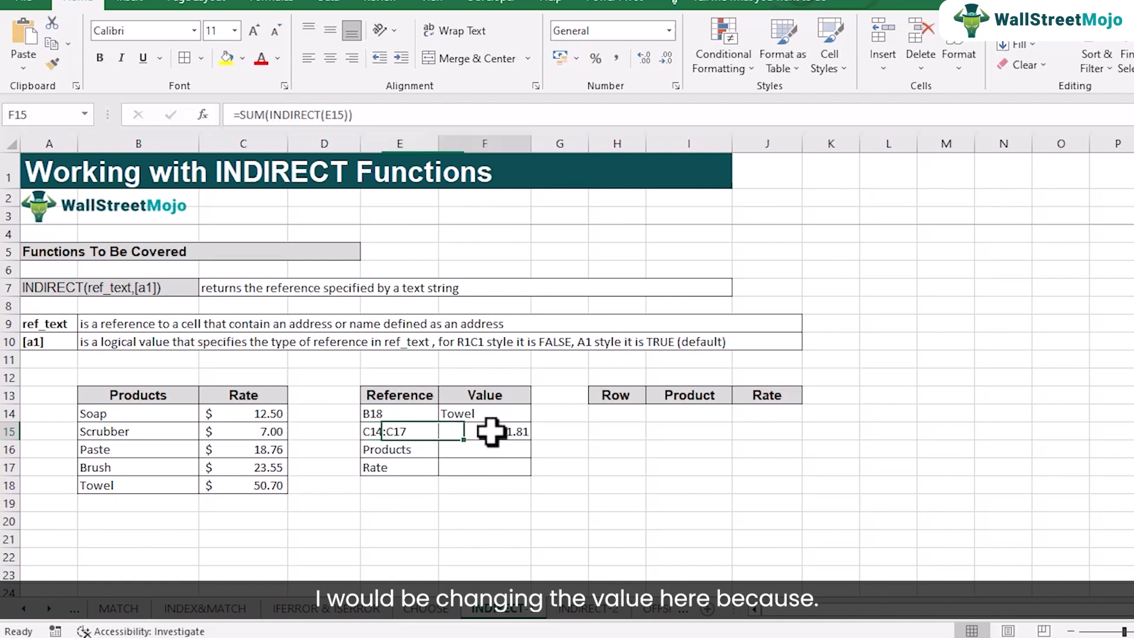
{"action": "double_click", "coordinate": [489, 432]}
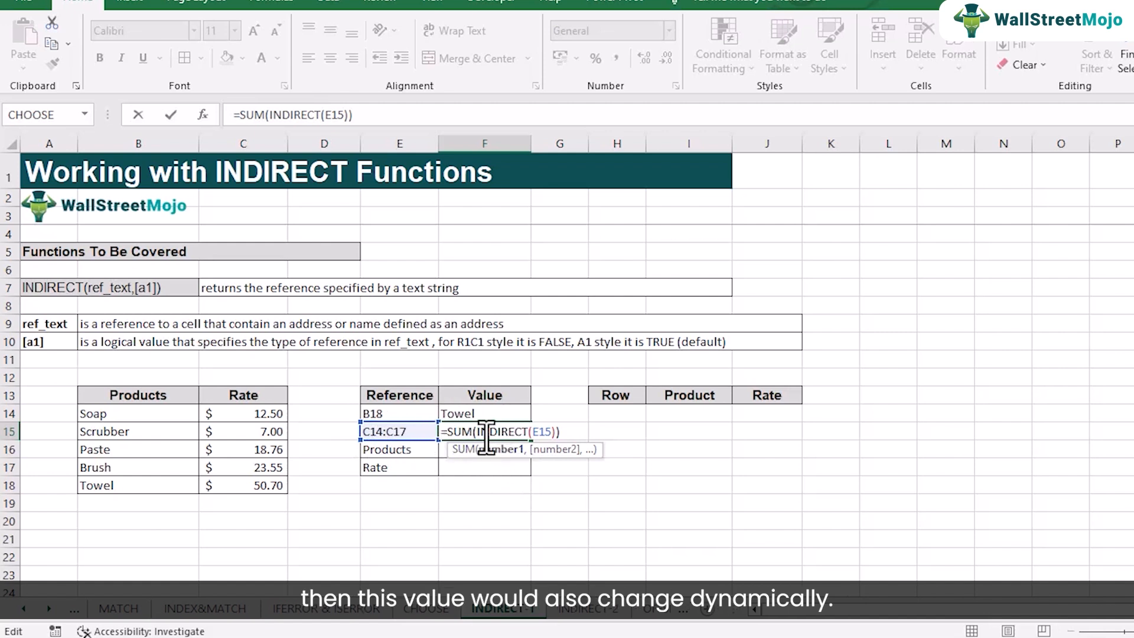
{"action": "key", "text": "Return"}
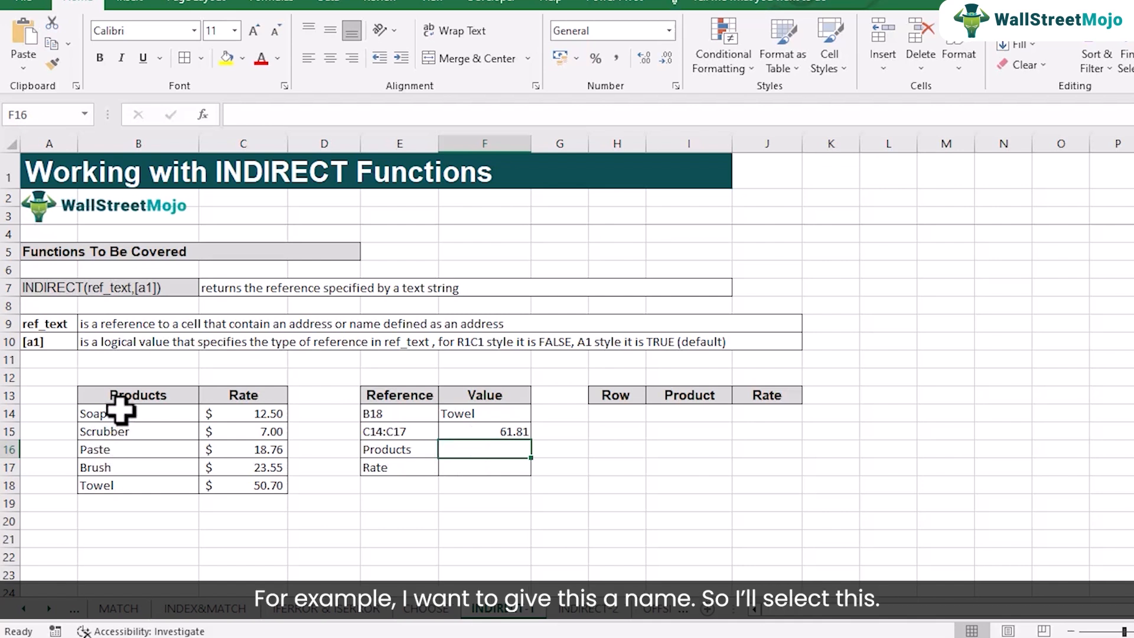
Create named ranges for the Products and Rate columns from B13:C18, using only the top row as names
{"action": "left_click_drag", "start_coordinate": [124, 398], "coordinate": [261, 482]}
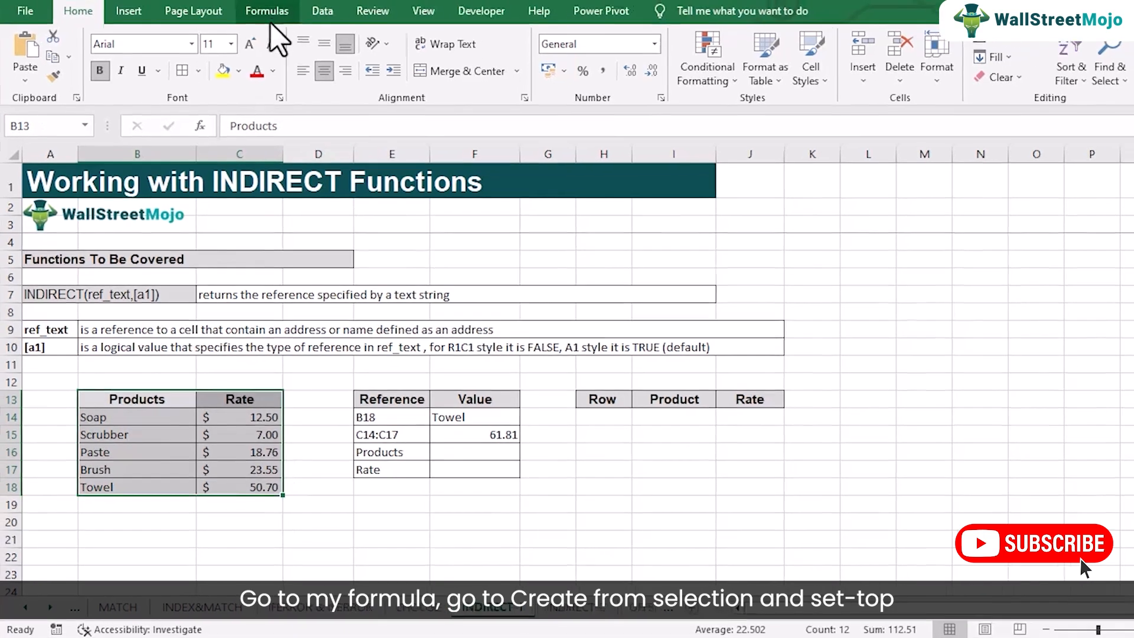
{"action": "left_click", "coordinate": [267, 10]}
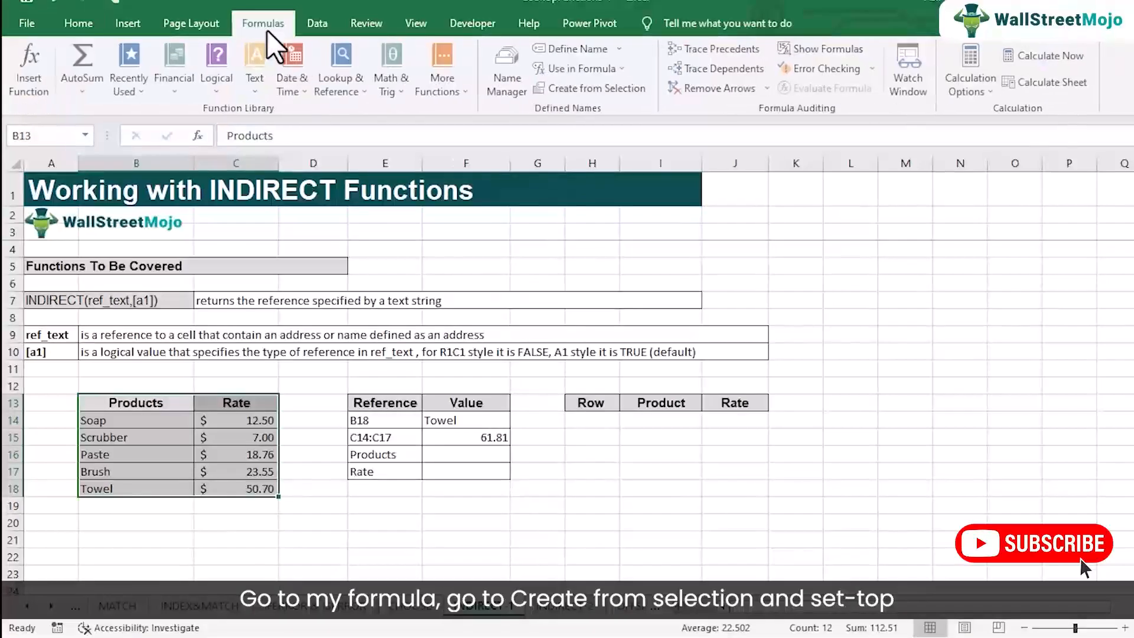
{"action": "left_click", "coordinate": [620, 94]}
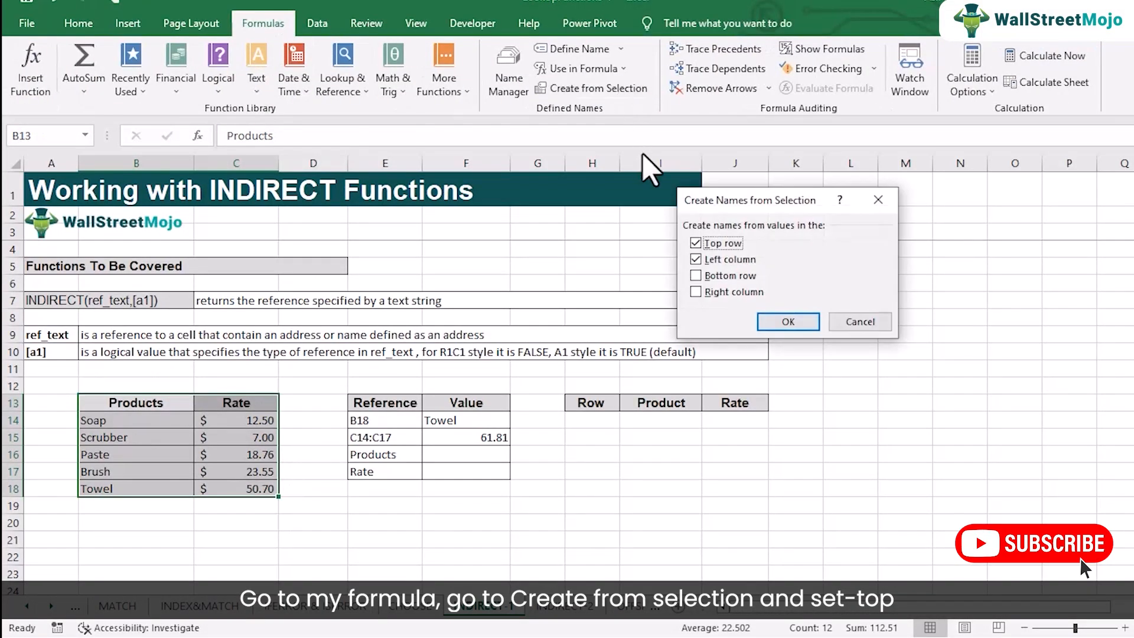
{"action": "left_click_drag", "start_coordinate": [697, 197], "coordinate": [331, 136]}
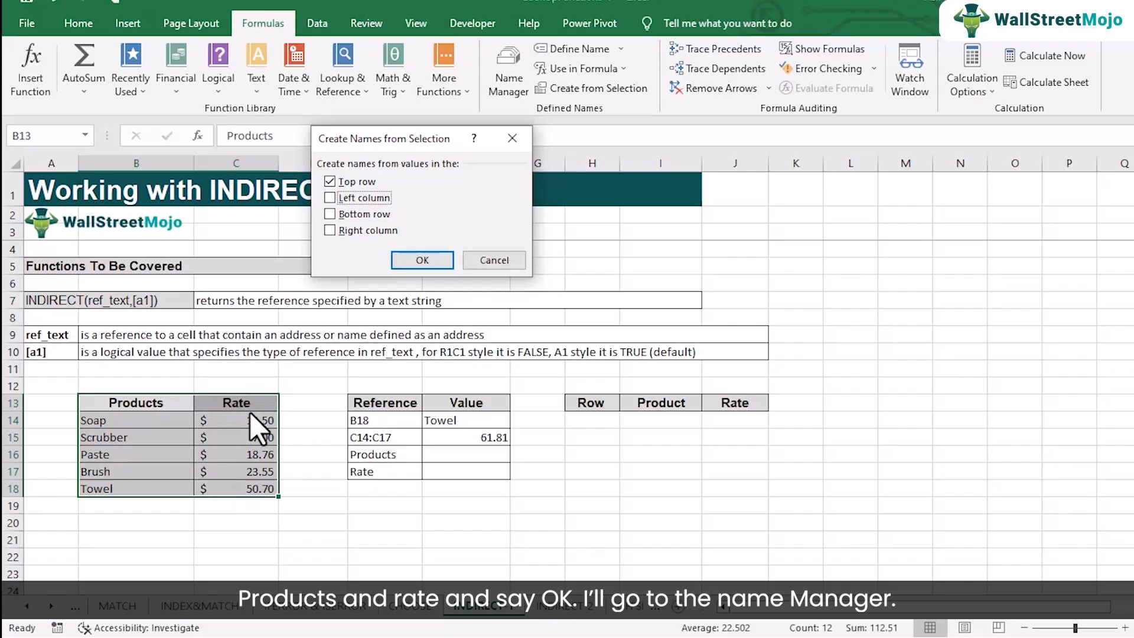
{"action": "left_click", "coordinate": [440, 260]}
Review in the Name Manager which cell ranges the names Products and Rate refer to
{"action": "left_click", "coordinate": [506, 88]}
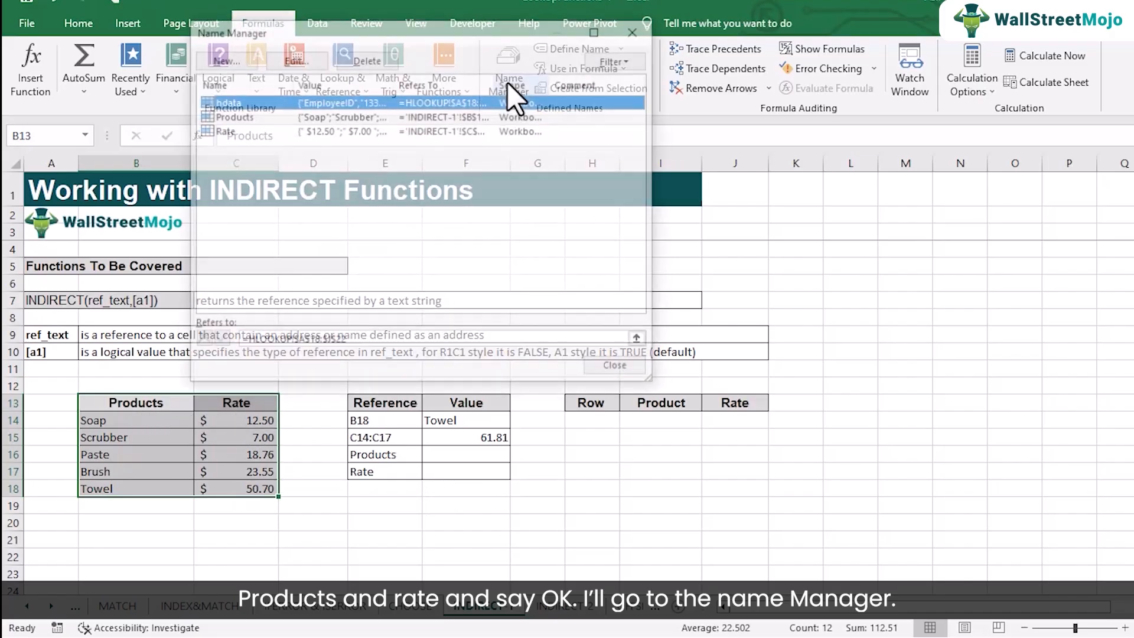
{"action": "left_click", "coordinate": [231, 115]}
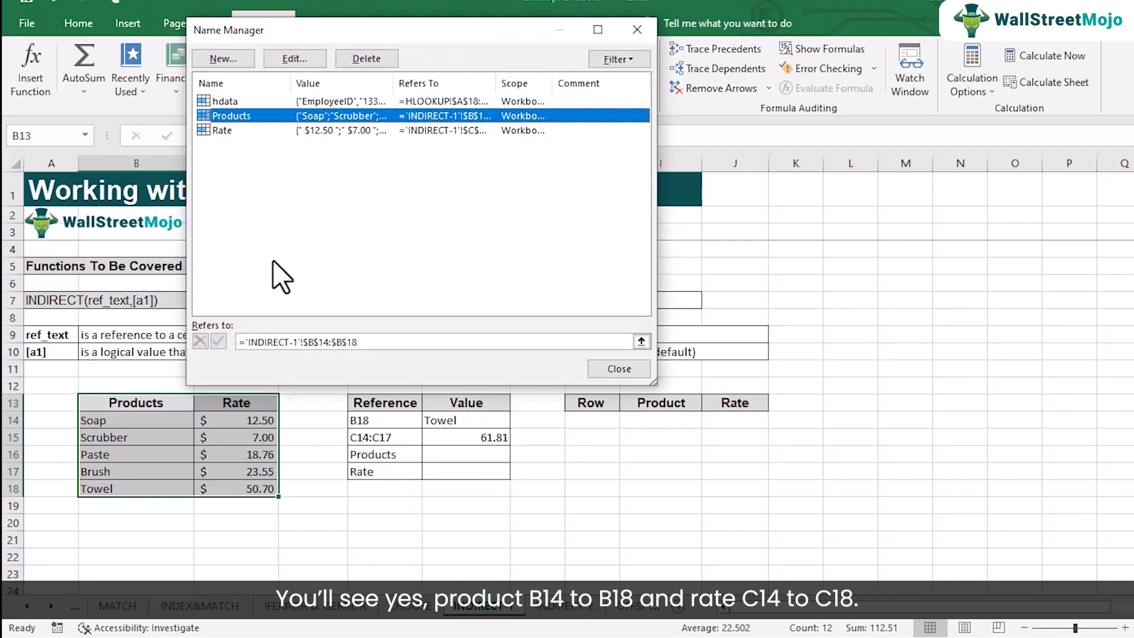
{"action": "left_click", "coordinate": [248, 127]}
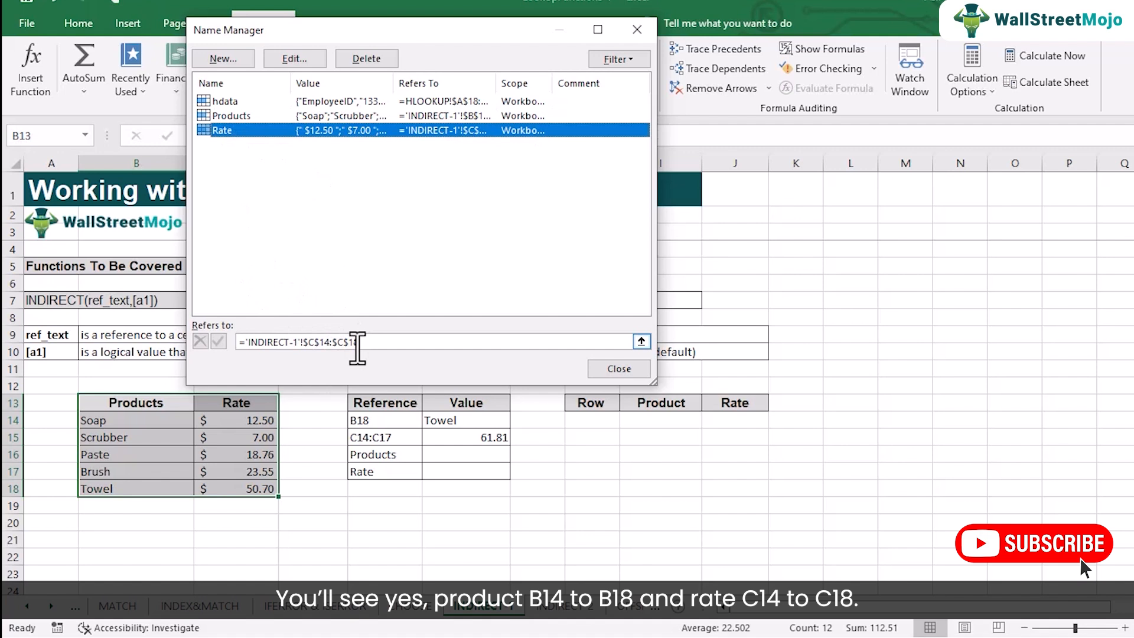
{"action": "left_click", "coordinate": [608, 371]}
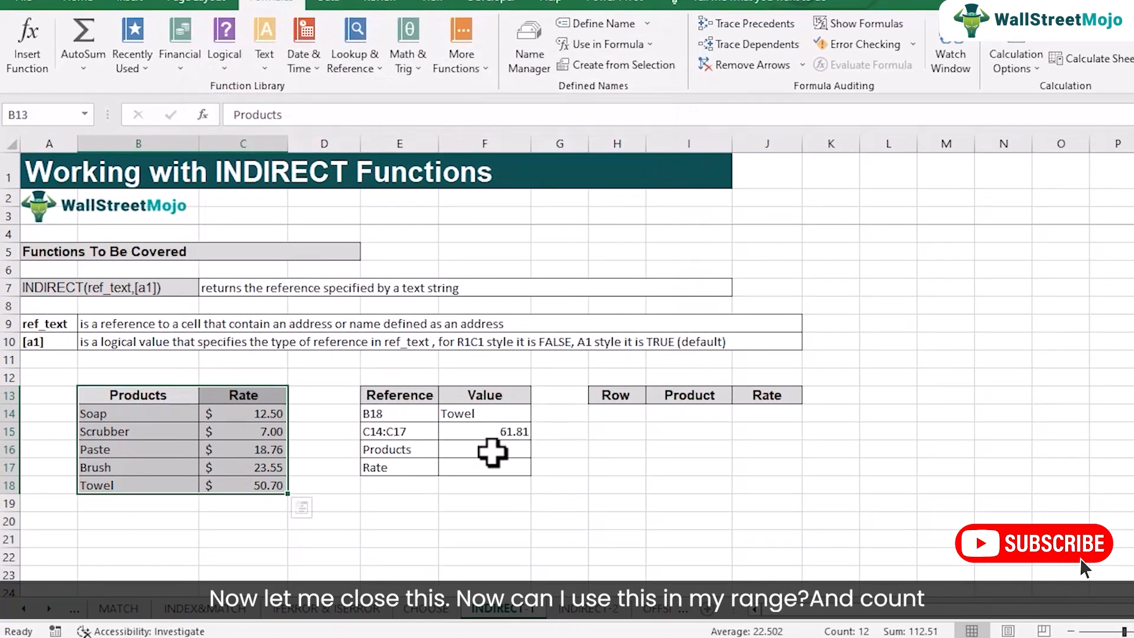
Count the products through their named range by entering =COUNTA(INDIRECT(E16)) in F16
{"action": "left_click", "coordinate": [467, 458]}
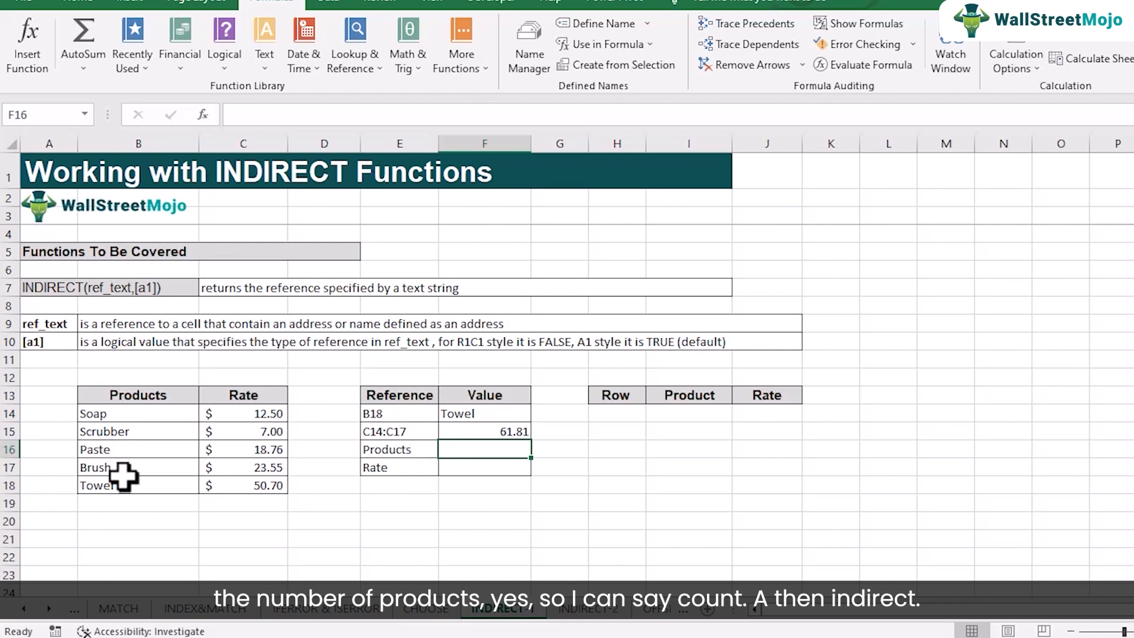
{"action": "type", "text": "=cou"}
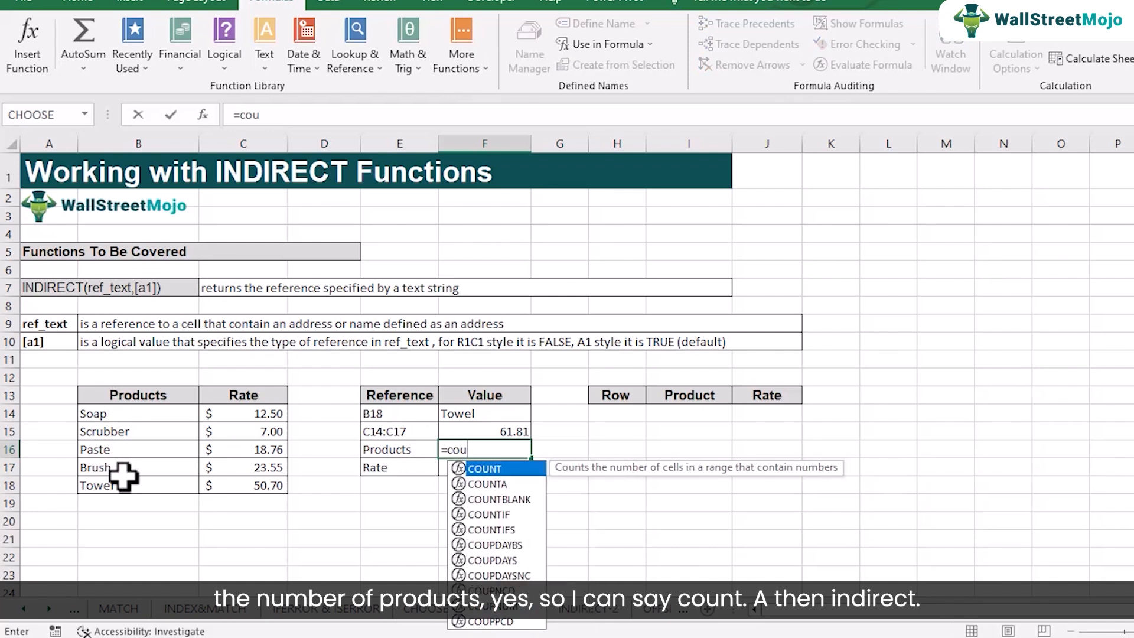
{"action": "key", "text": "Down"}
{"action": "key", "text": "Tab"}
{"action": "type", "text": "ind"}
{"action": "key", "text": "Down"}
{"action": "key", "text": "Tab"}
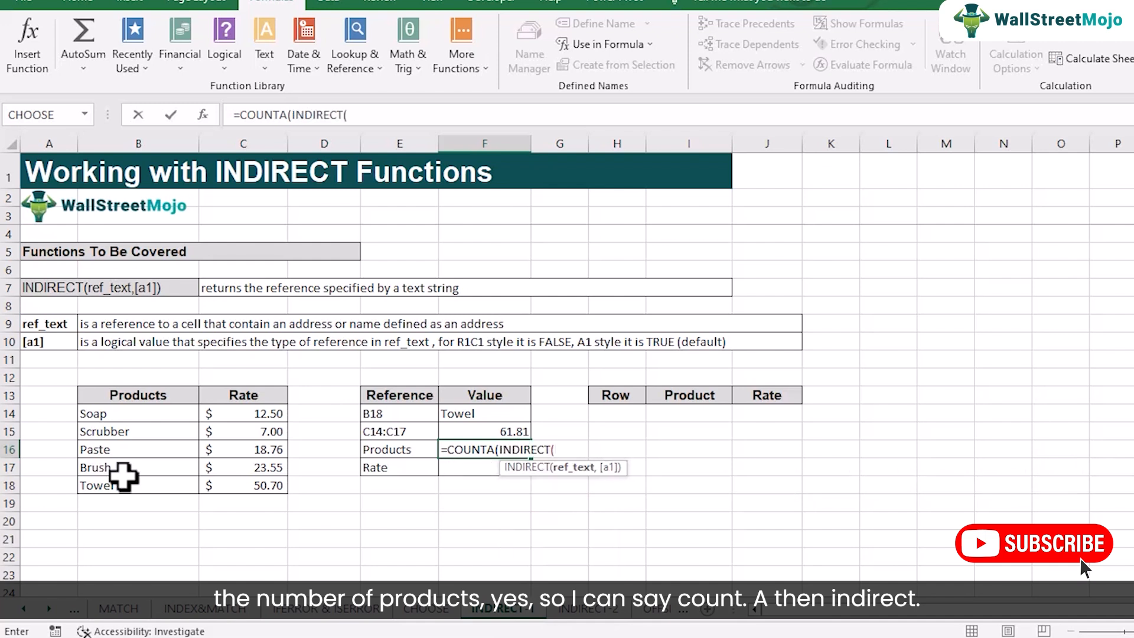
{"action": "left_click", "coordinate": [393, 448]}
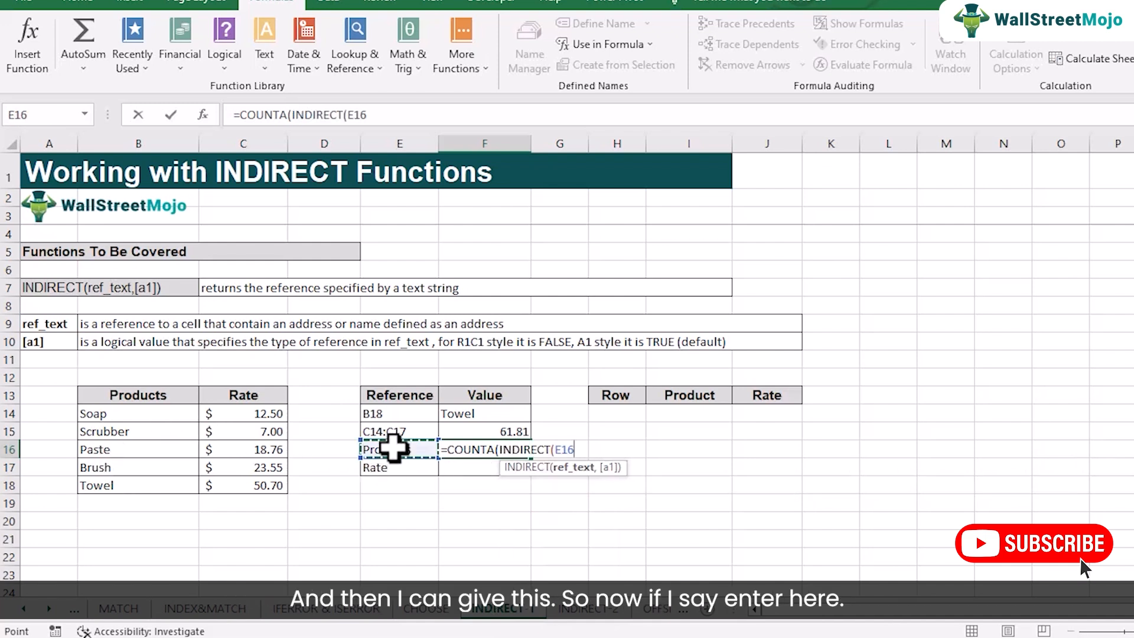
{"action": "type", "text": ")"}
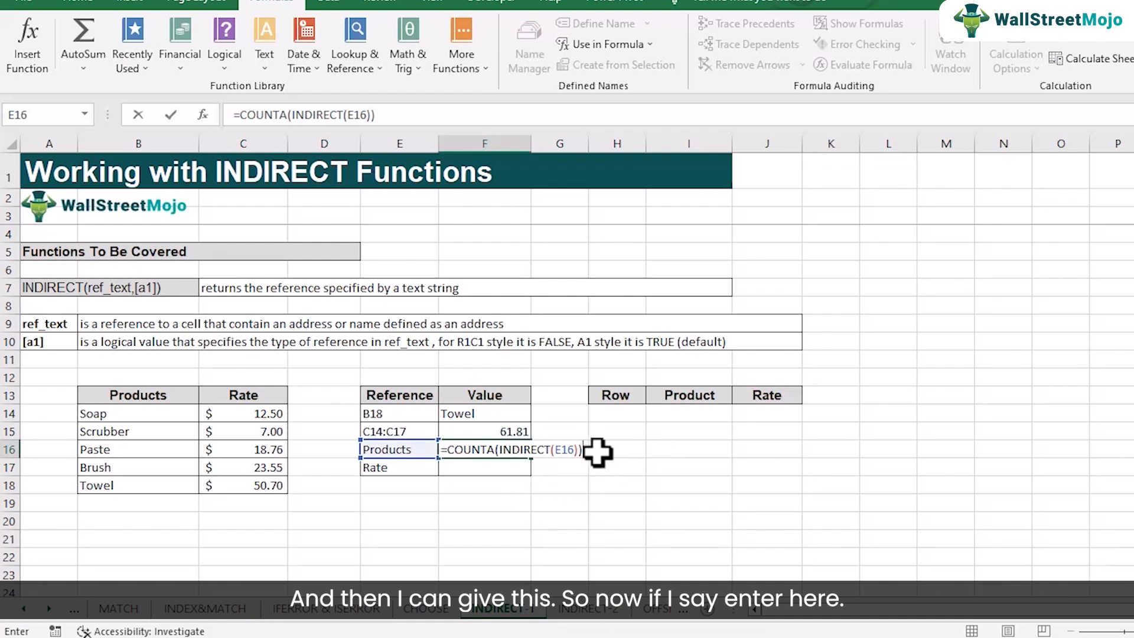
{"action": "key", "text": "Return"}
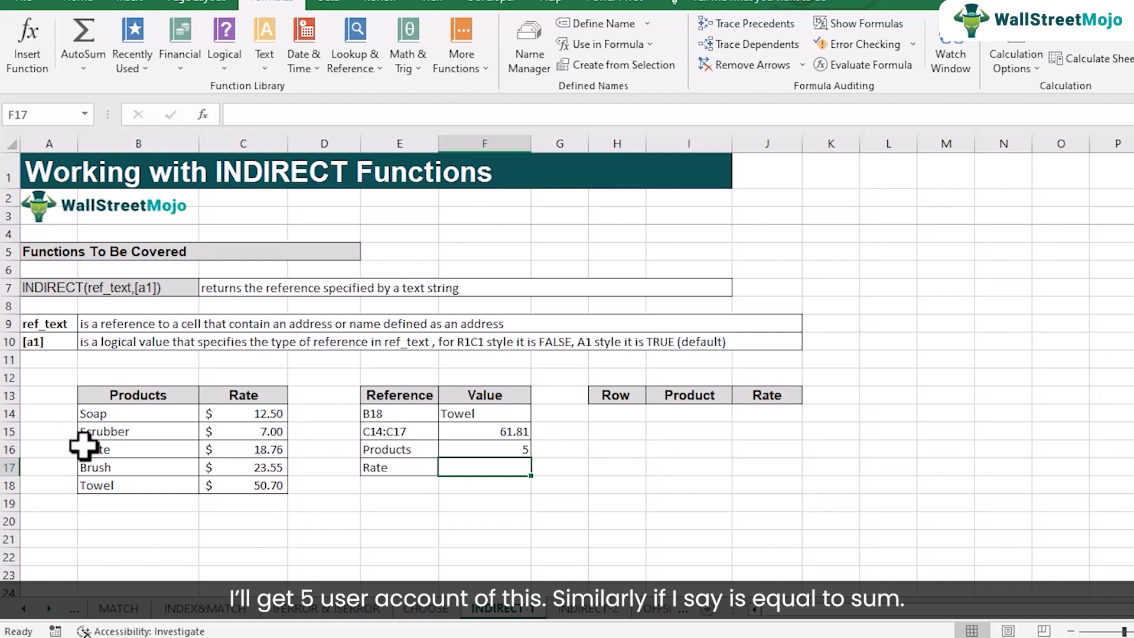
Enter =SUM(INDIRECT(E17)) in F17 to total the Rate named range and compare it with the sum of C14:C18
{"action": "type", "text": "=sum"}
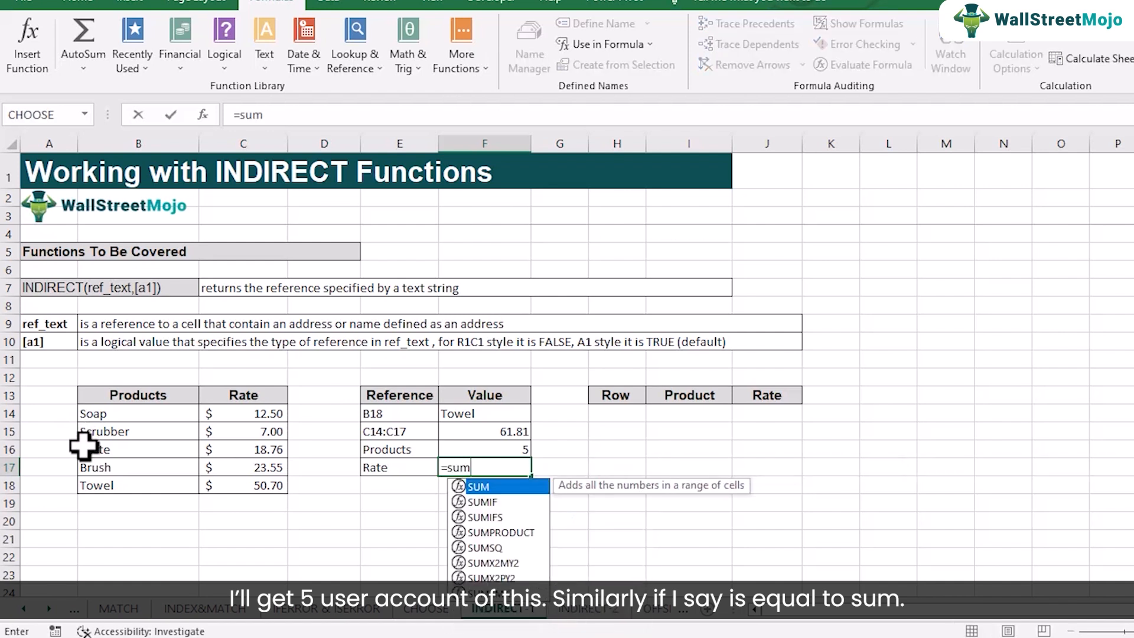
{"action": "type", "text": "(ind"}
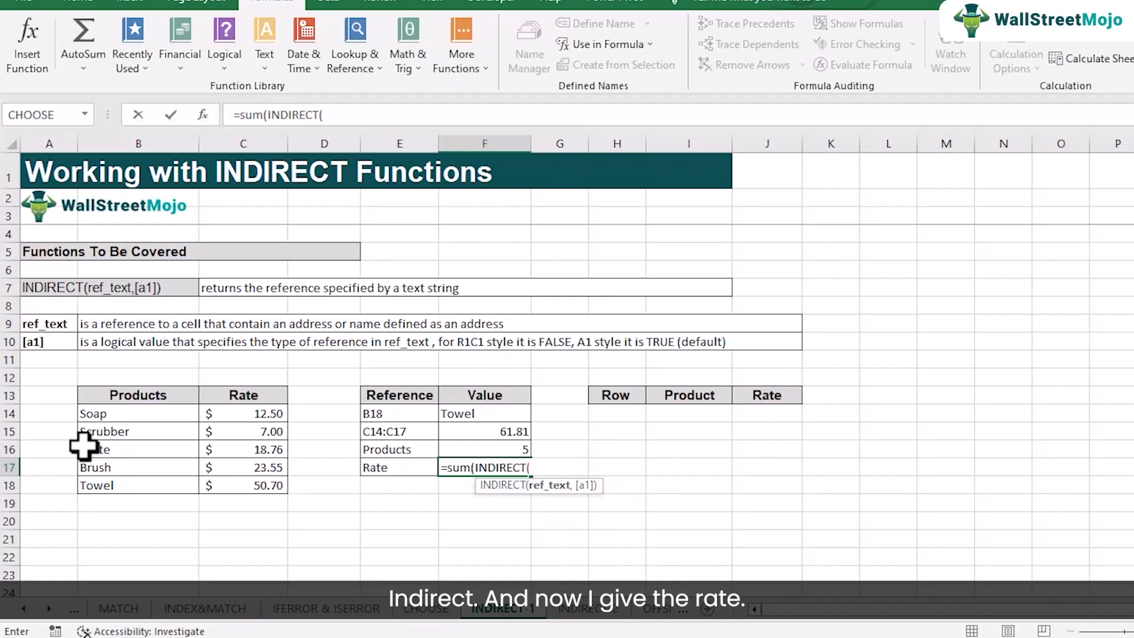
{"action": "left_click", "coordinate": [381, 467]}
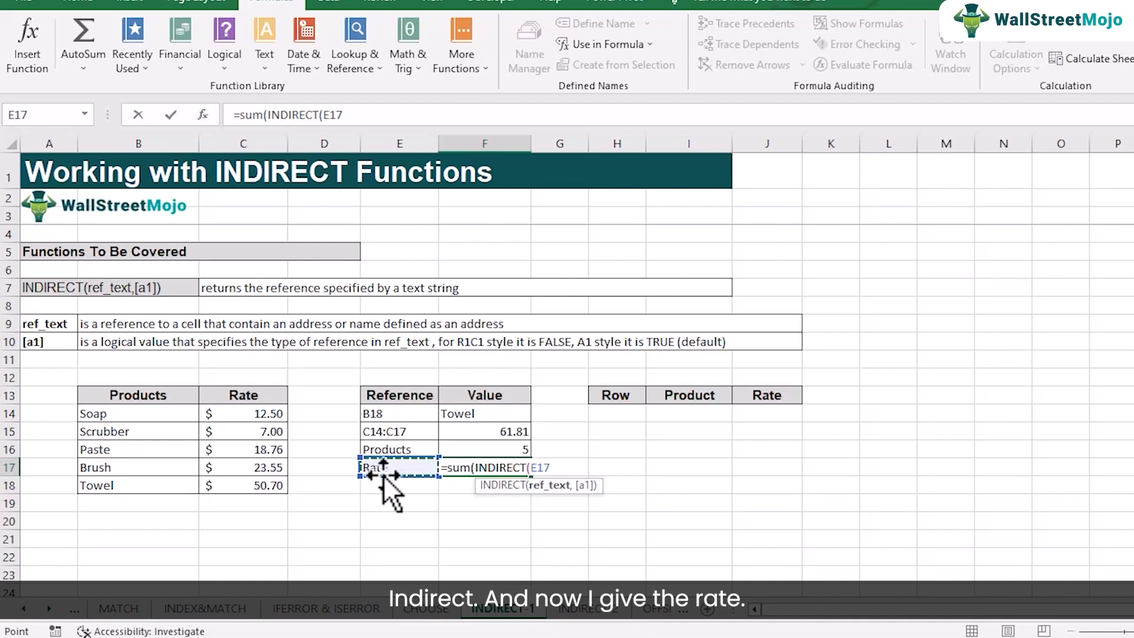
{"action": "type", "text": ")"}
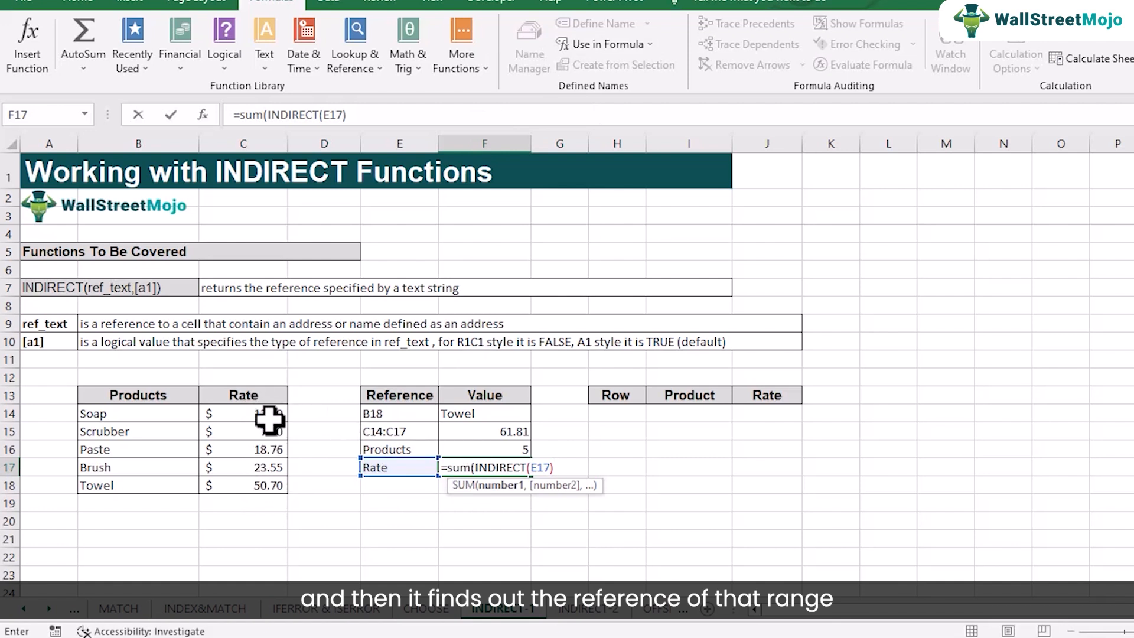
{"action": "key", "text": "Return"}
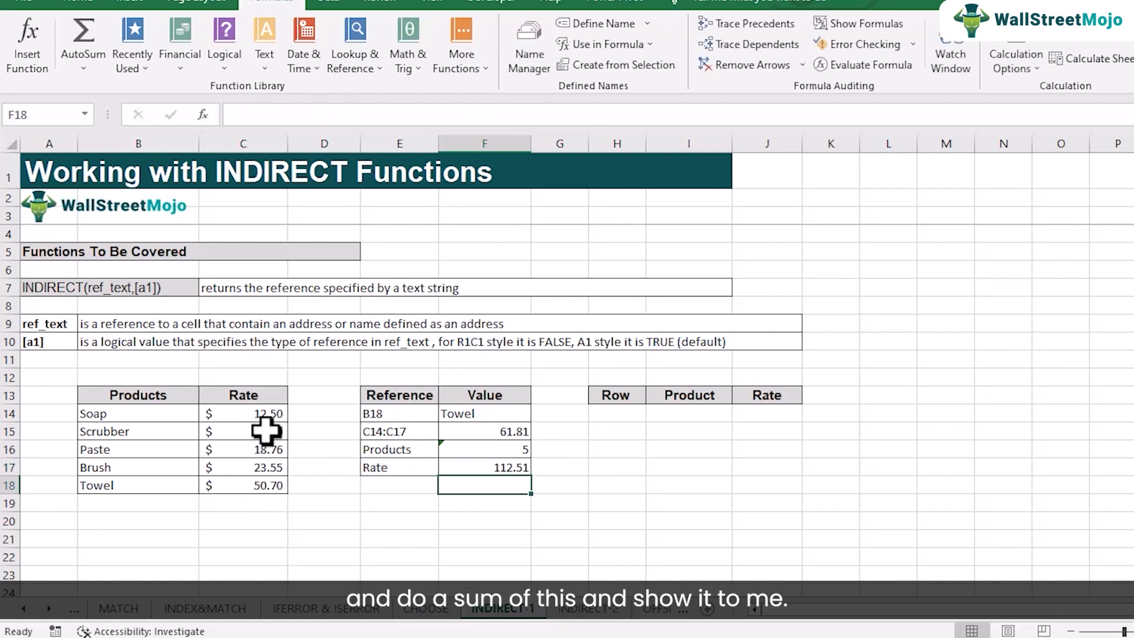
{"action": "left_click", "coordinate": [476, 469]}
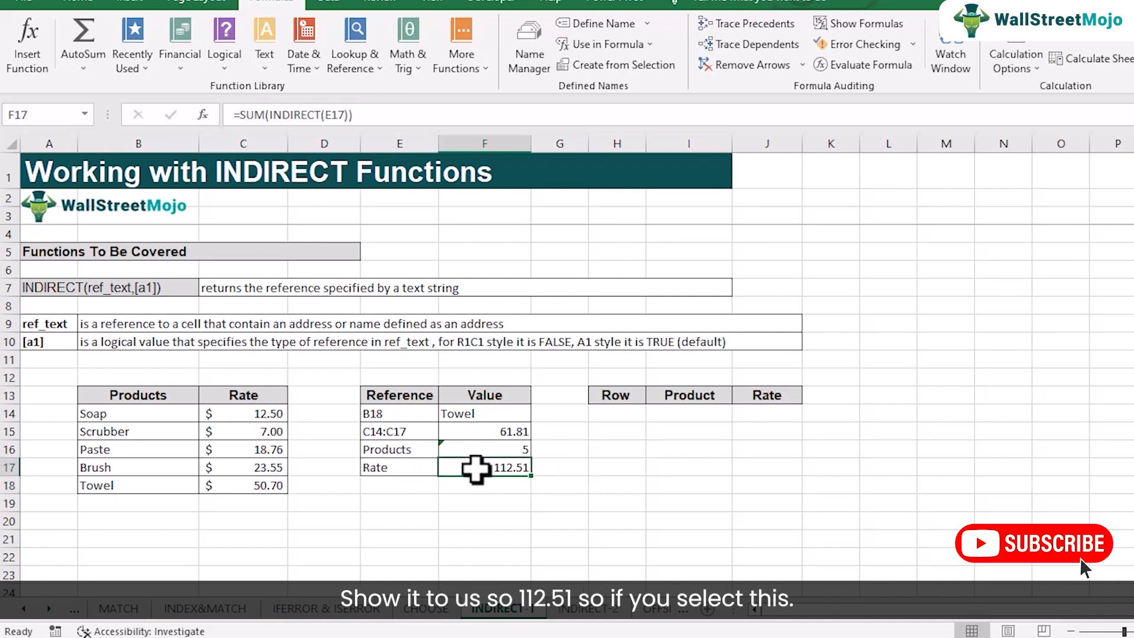
{"action": "left_click_drag", "start_coordinate": [254, 422], "coordinate": [278, 481]}
Change the F17 formula to =AVERAGE(INDIRECT(E17)) and compare its result with the average of the rates in C14:C18
{"action": "double_click", "coordinate": [476, 467]}
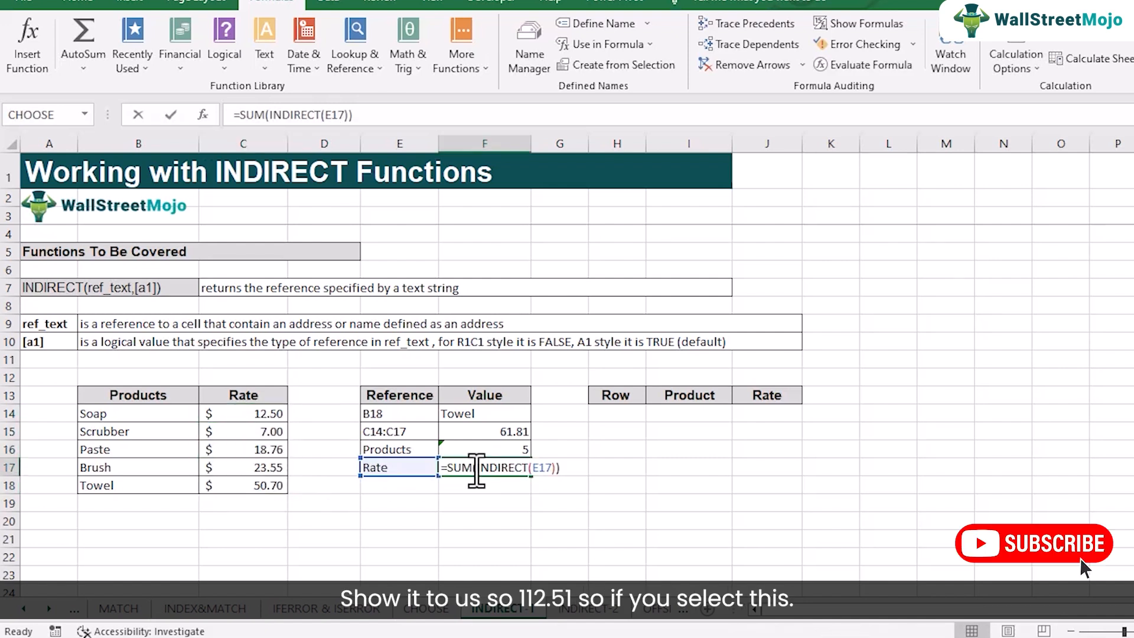
{"action": "key", "text": "BackSpace"}
{"action": "key", "text": "BackSpace"}
{"action": "key", "text": "BackSpace"}
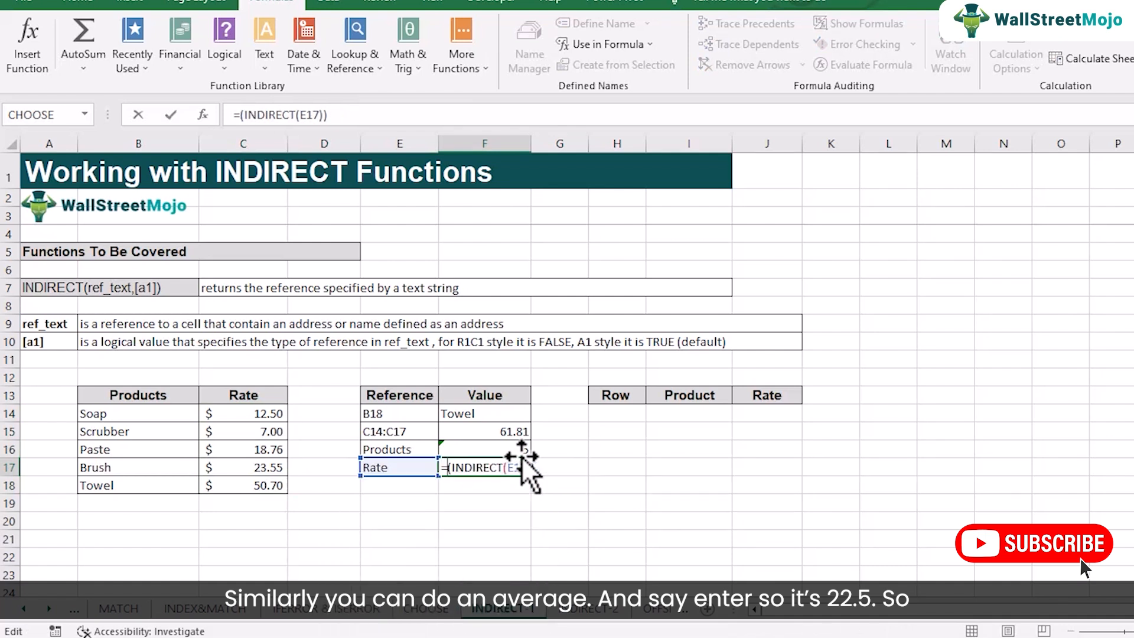
{"action": "type", "text": "AVERAGE"}
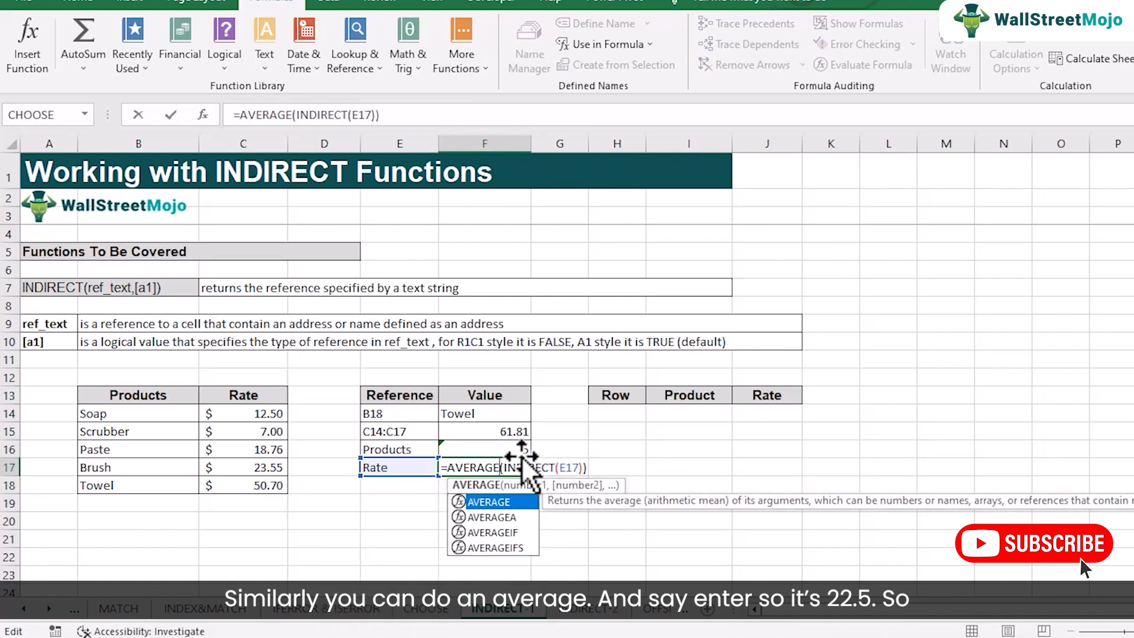
{"action": "key", "text": "Return"}
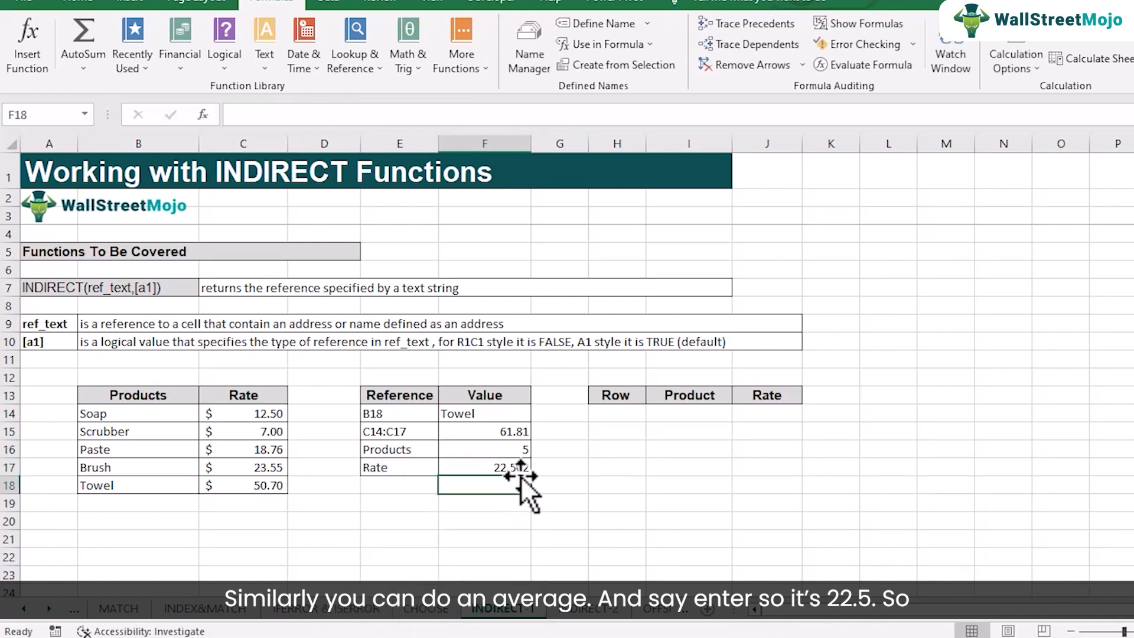
{"action": "left_click_drag", "start_coordinate": [266, 412], "coordinate": [278, 487]}
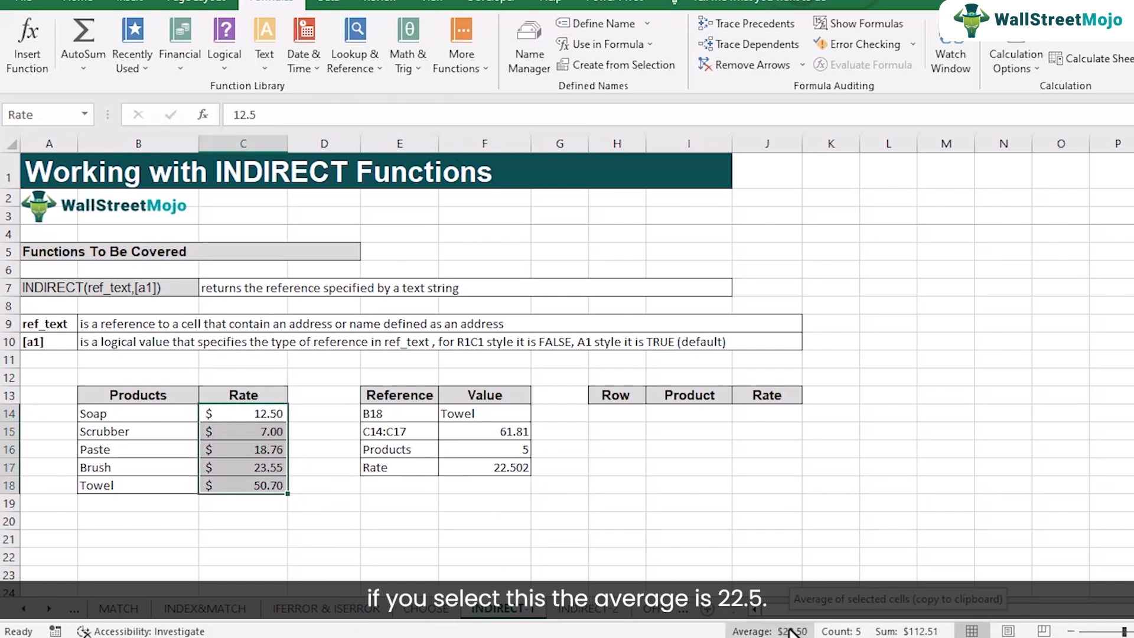
{"action": "left_click", "coordinate": [265, 449]}
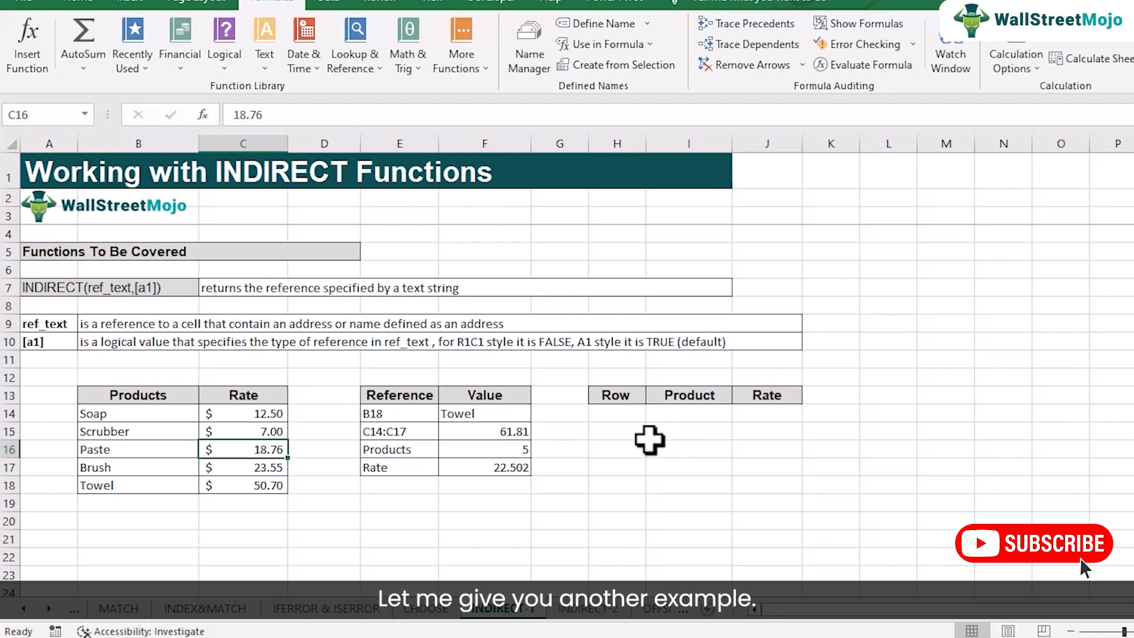
Enter row number 14 in H14 and look up its product in I14 with =INDIRECT("B"&H14)
{"action": "left_click", "coordinate": [632, 419]}
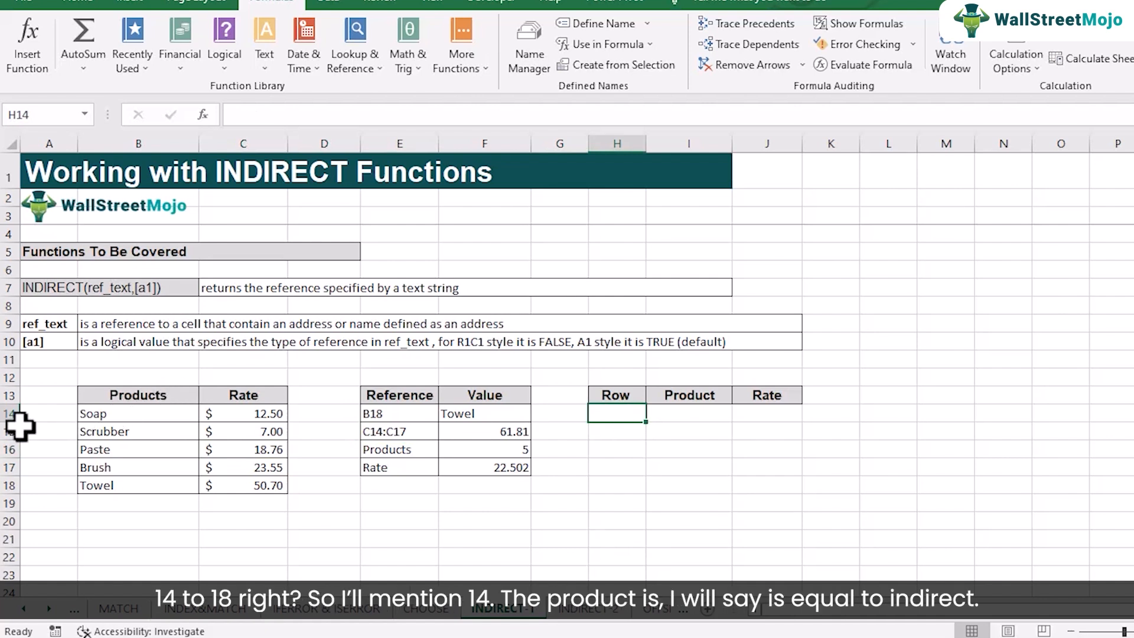
{"action": "type", "text": "14"}
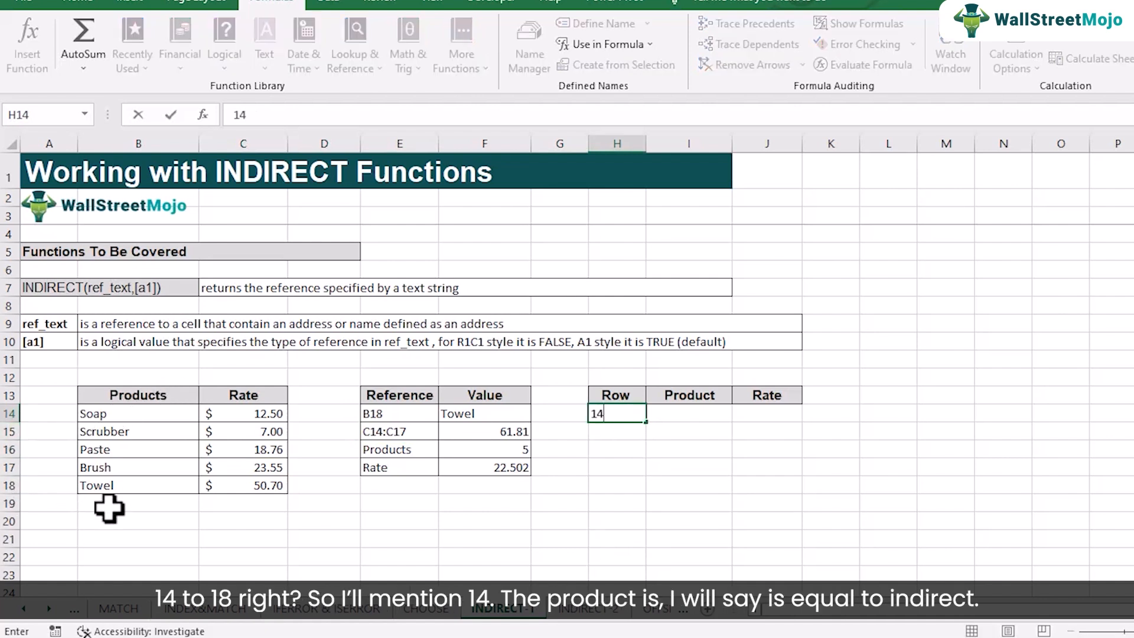
{"action": "left_click", "coordinate": [710, 413]}
{"action": "type", "text": "=ind"}
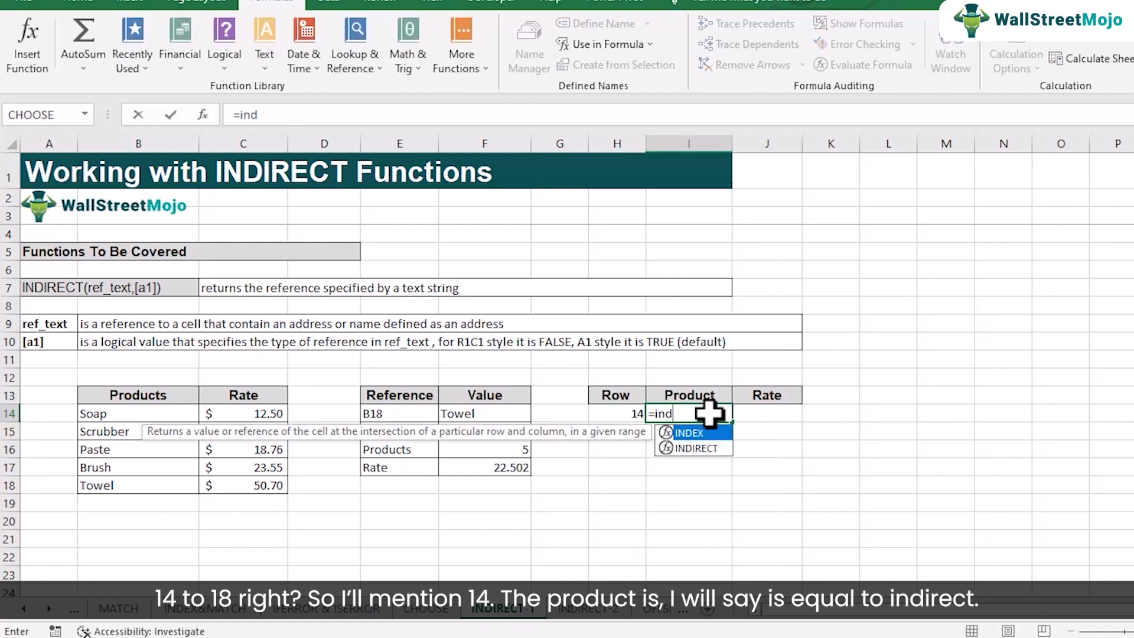
{"action": "key", "text": "Down"}
{"action": "key", "text": "Tab"}
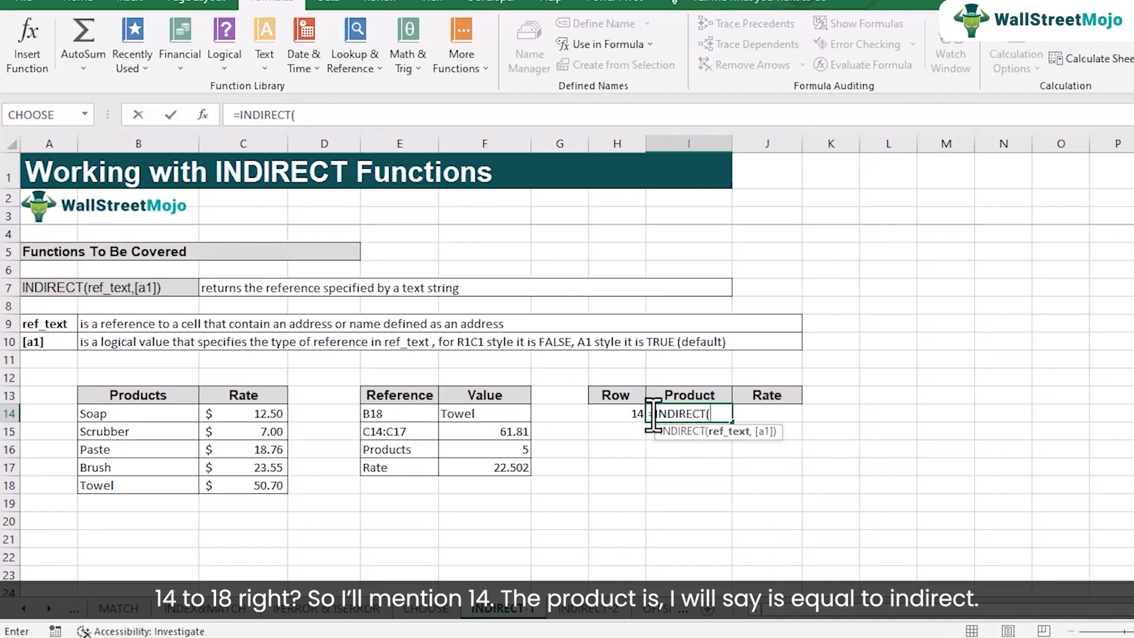
{"action": "type", "text": "\"B\"&"}
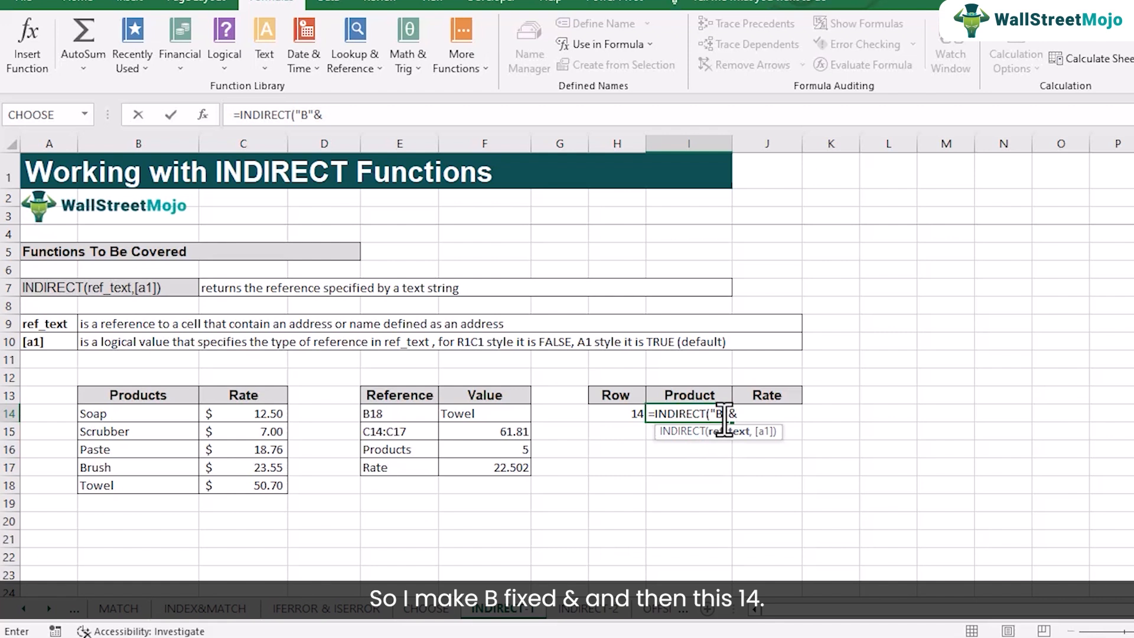
{"action": "left_click", "coordinate": [629, 413]}
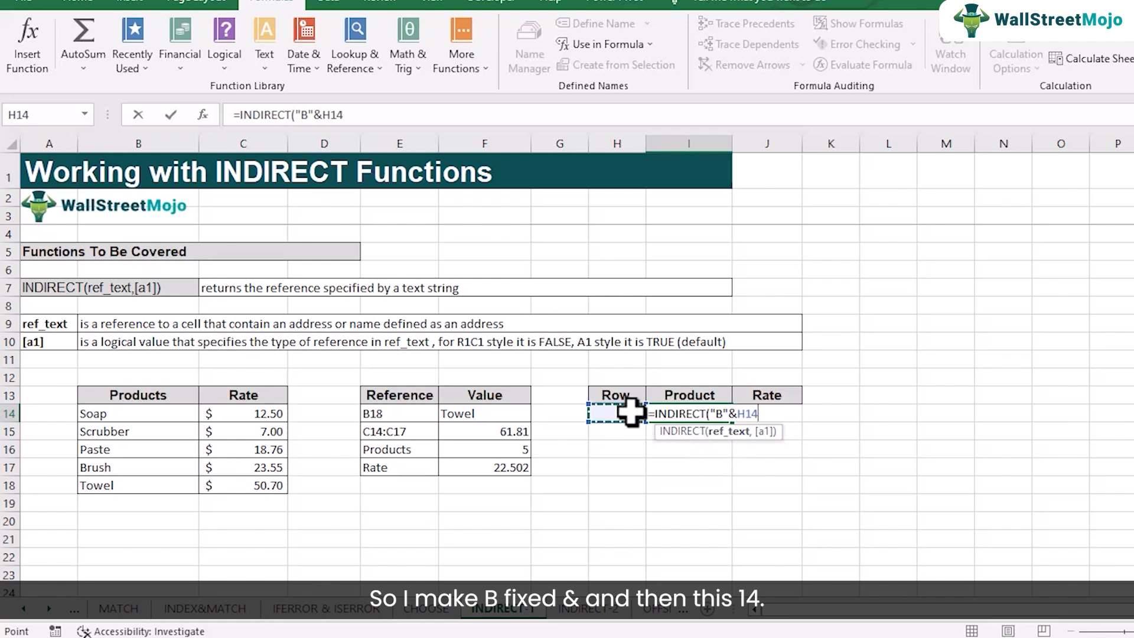
{"action": "key", "text": "Return"}
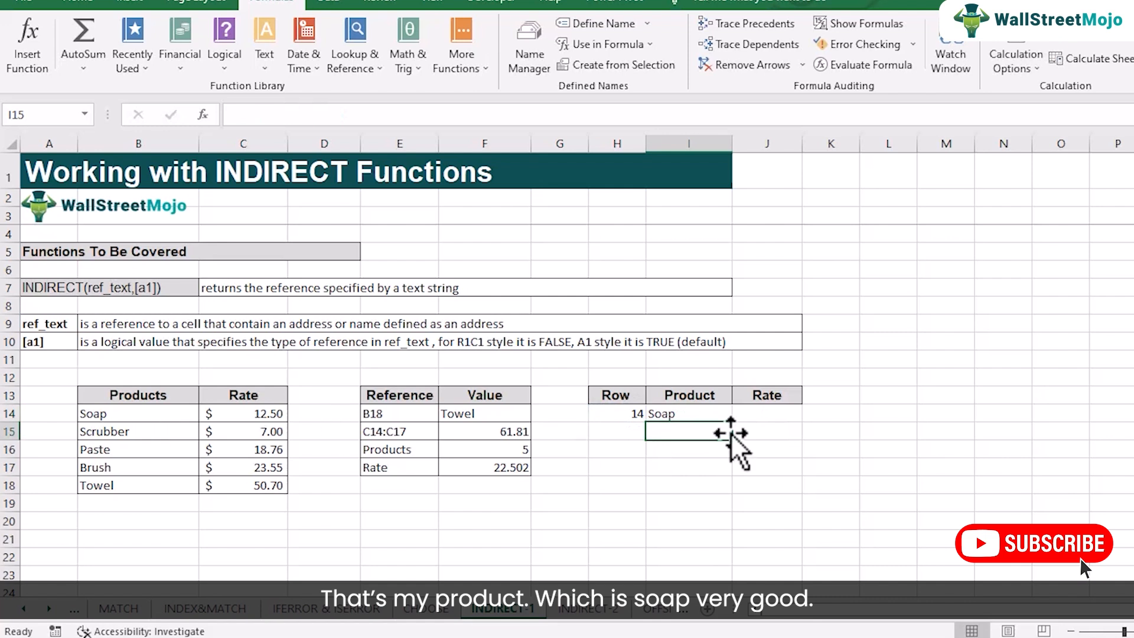
Look up the matching rate in J14 with =INDIRECT("C"&H14)
{"action": "left_click", "coordinate": [750, 415]}
{"action": "type", "text": "=in"}
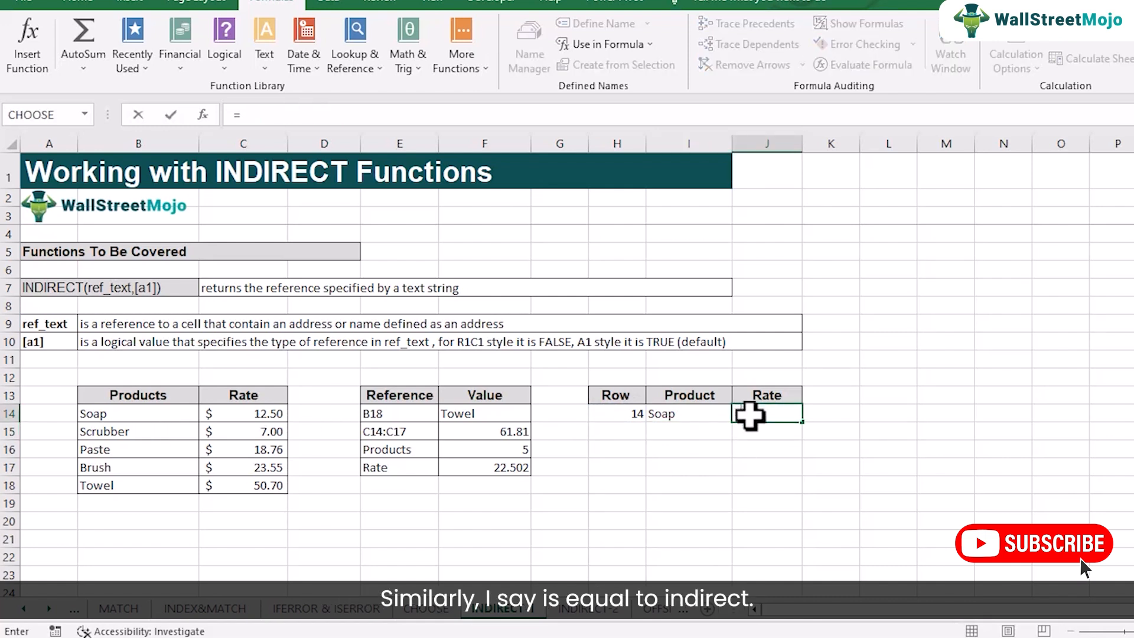
{"action": "key", "text": "Down"}
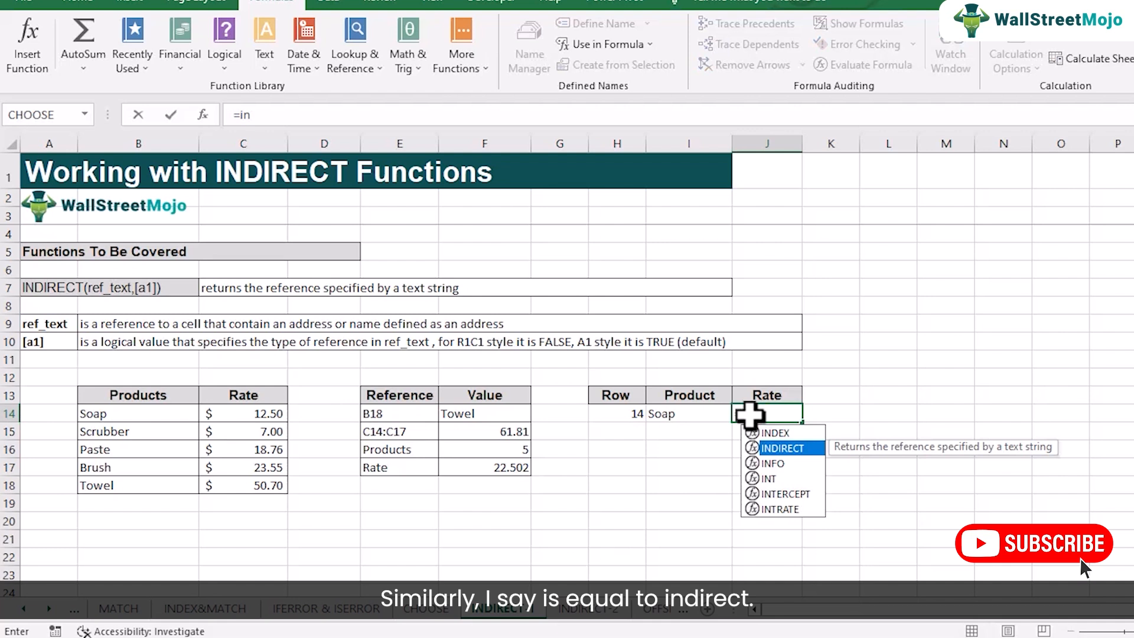
{"action": "key", "text": "Tab"}
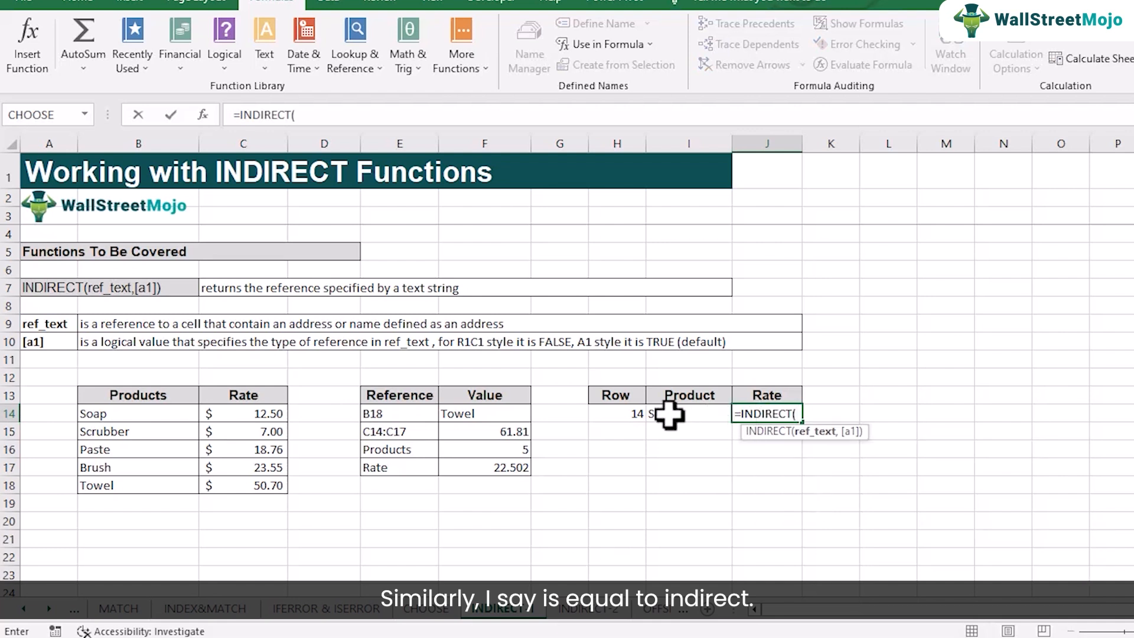
{"action": "type", "text": "\""}
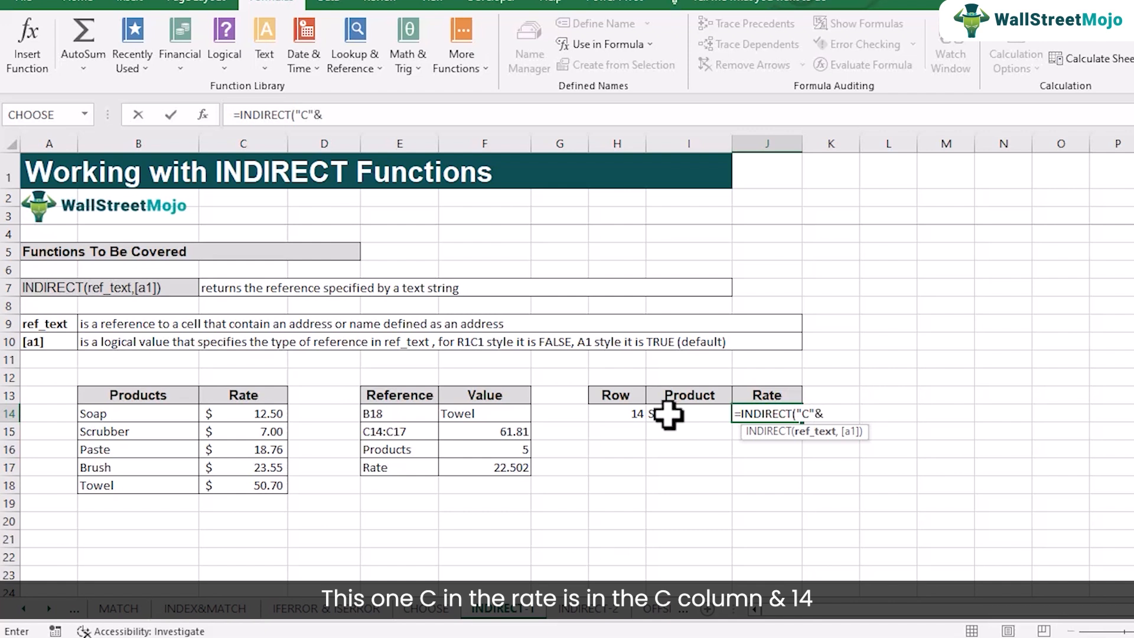
{"action": "type", "text": "C\"&"}
{"action": "left_click", "coordinate": [627, 413]}
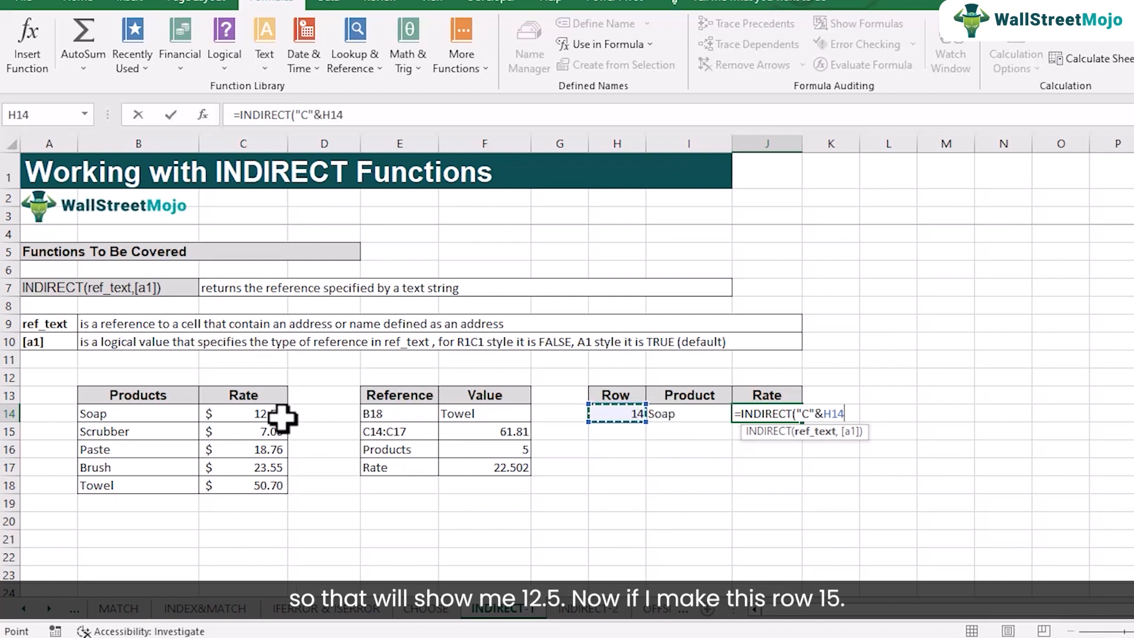
{"action": "type", "text": ")"}
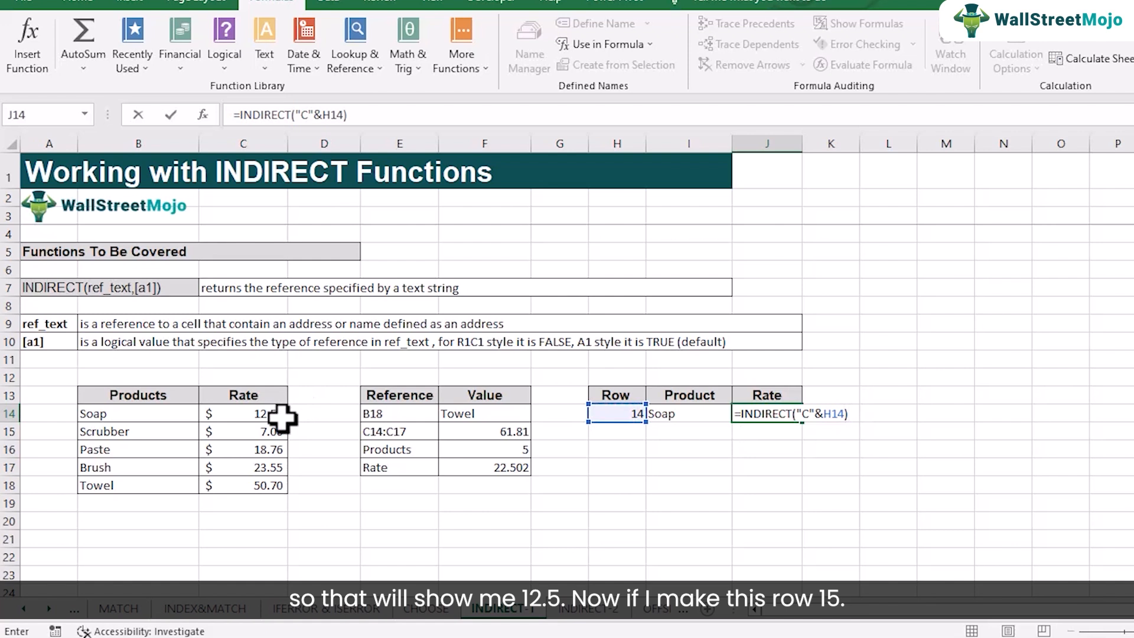
{"action": "key", "text": "Return"}
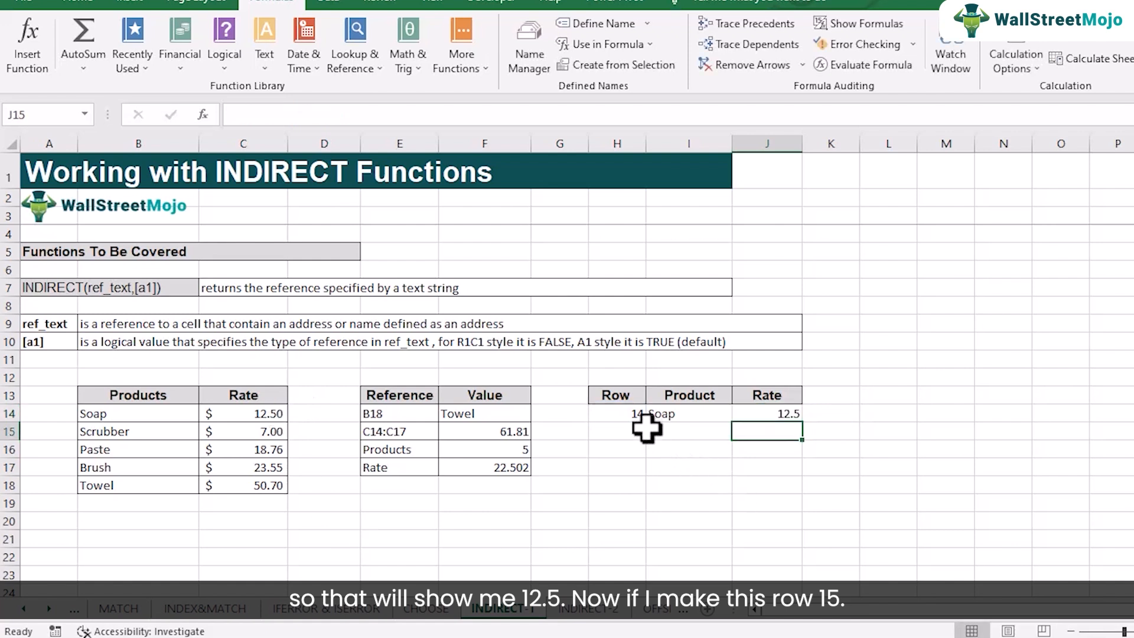
Test the product and rate lookup by changing the row number in H14 to 15 and then to 16
{"action": "left_click", "coordinate": [627, 410]}
{"action": "type", "text": "15"}
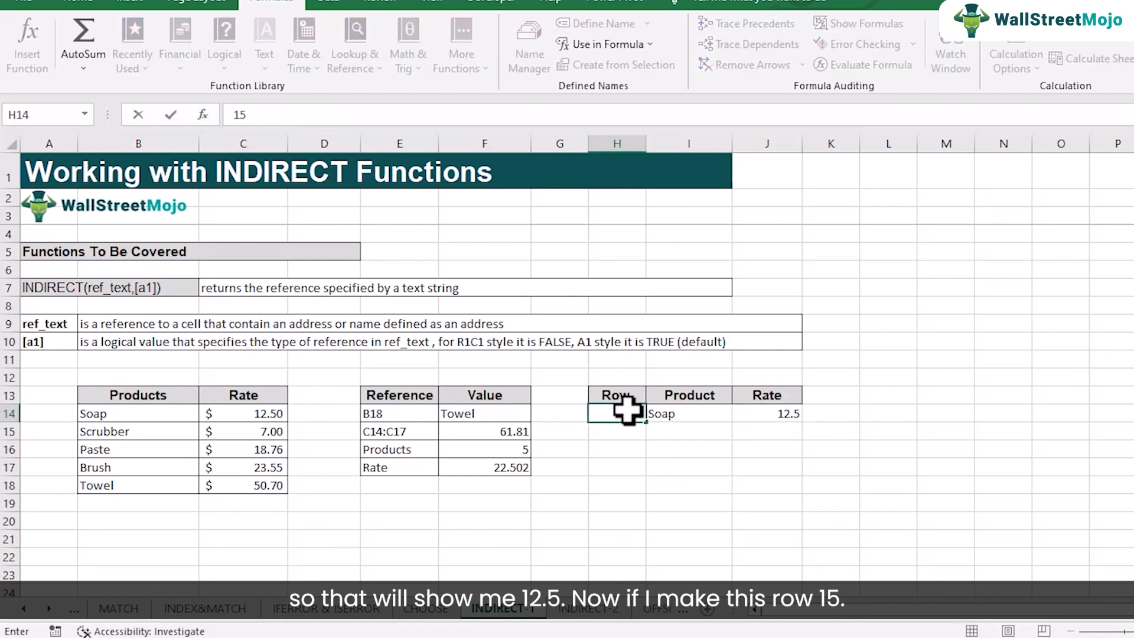
{"action": "key", "text": "Return"}
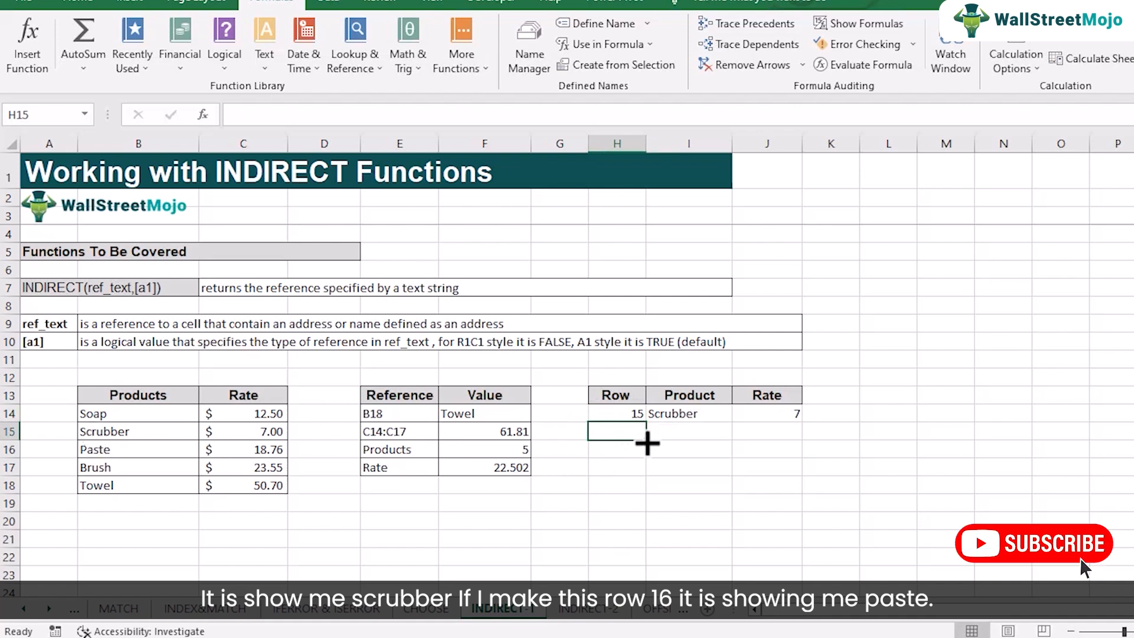
{"action": "left_click", "coordinate": [633, 414]}
{"action": "type", "text": "16"}
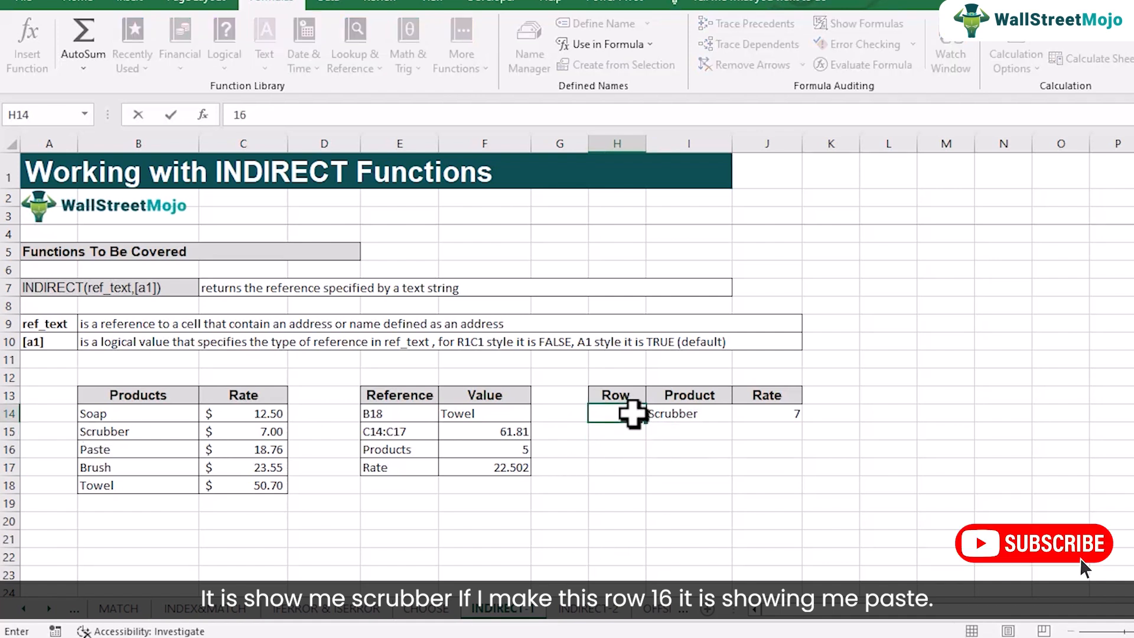
{"action": "key", "text": "Return"}
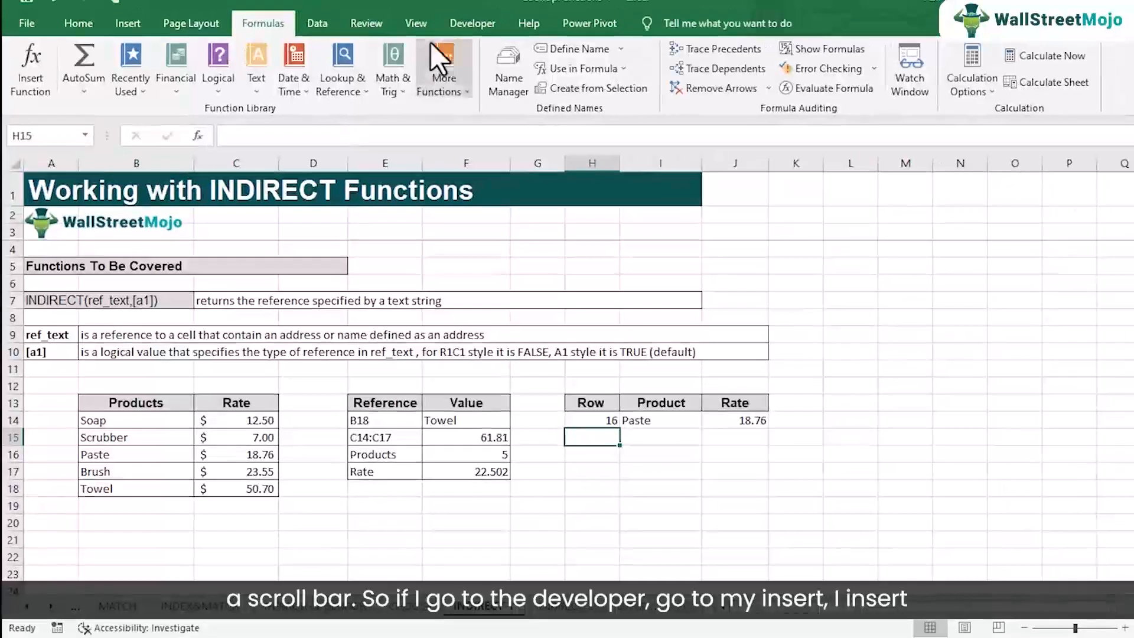
Insert a horizontal form-control scroll bar below the Row, Product and Rate table, spanning columns H to J around rows 16 and 17
{"action": "left_click", "coordinate": [491, 1]}
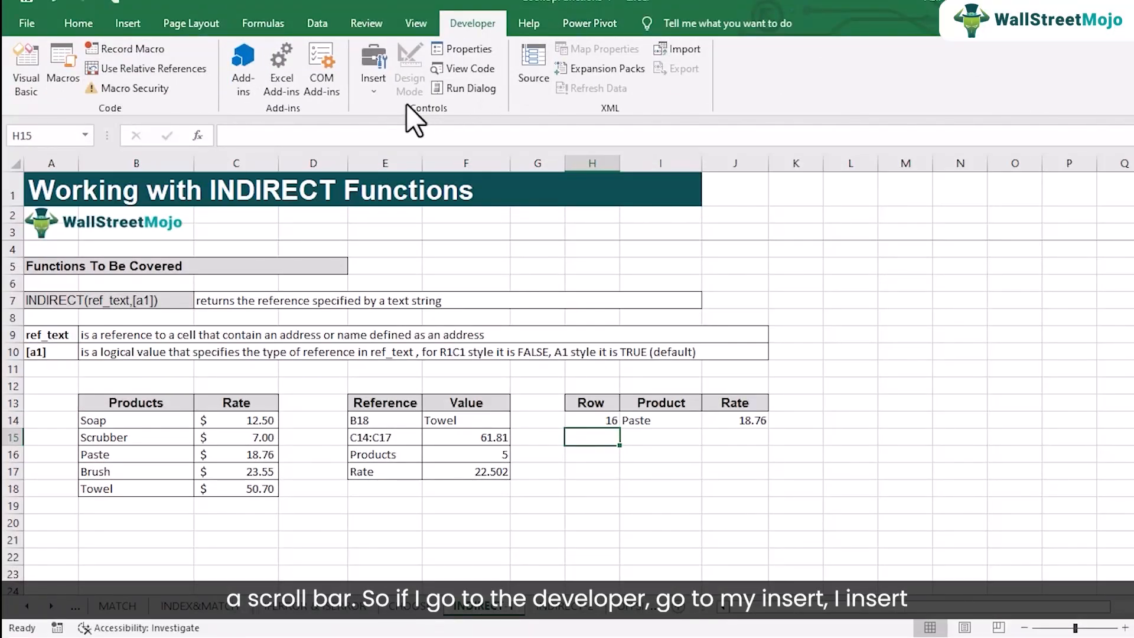
{"action": "left_click", "coordinate": [375, 87]}
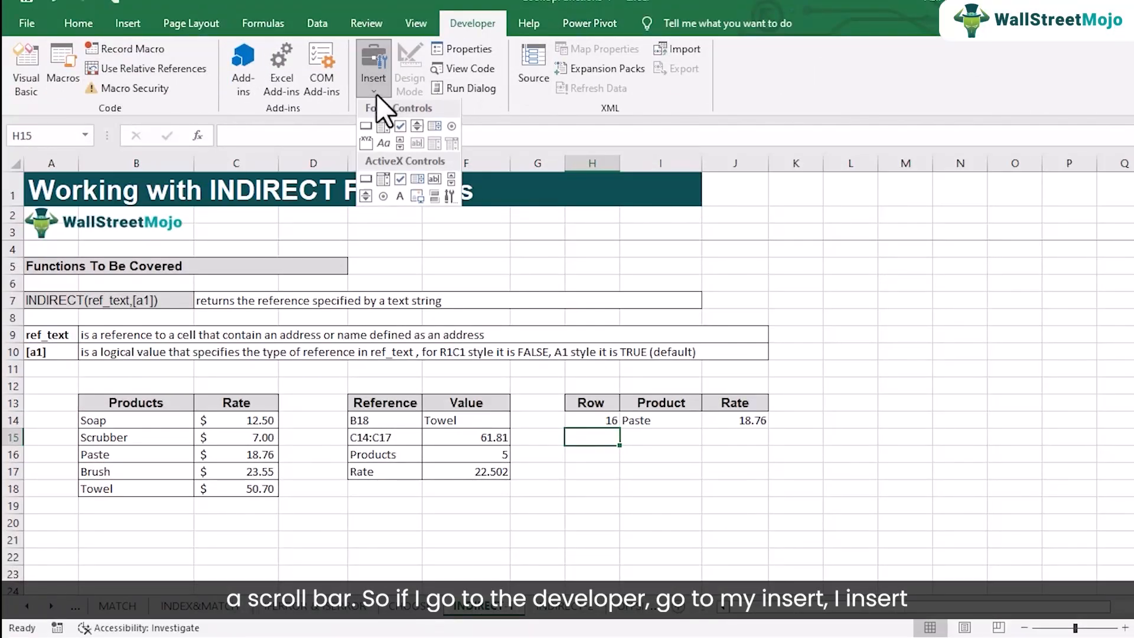
{"action": "left_click", "coordinate": [401, 144]}
{"action": "left_click_drag", "start_coordinate": [576, 454], "coordinate": [750, 472]}
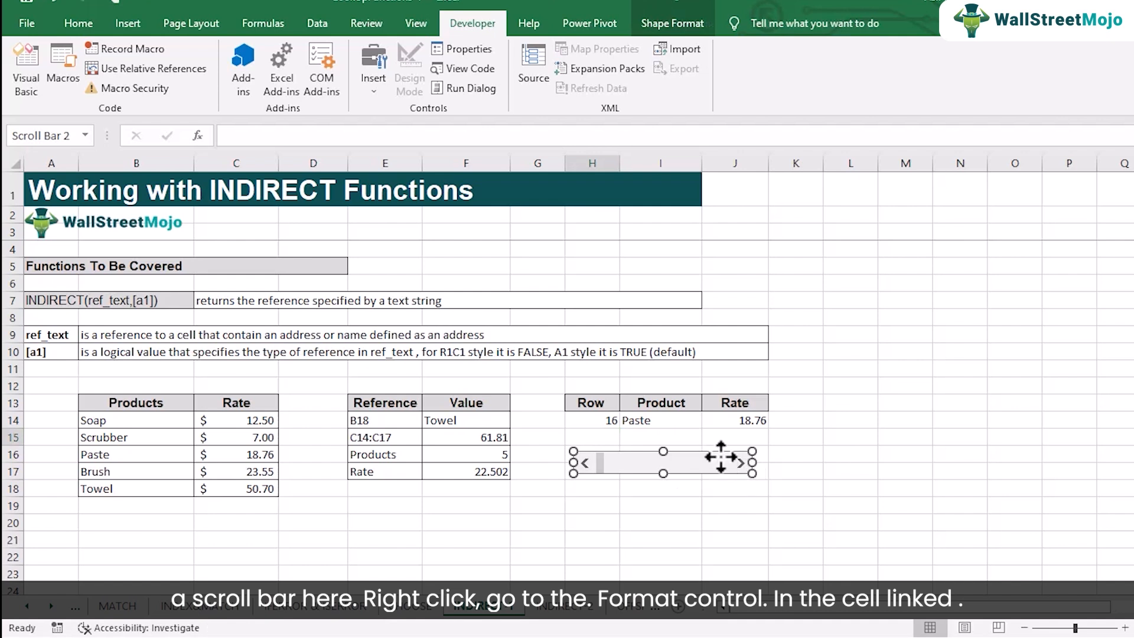
Link the scroll bar to cell $H$14 and set its minimum value to 14 and maximum value to 18
{"action": "right_click", "coordinate": [721, 456]}
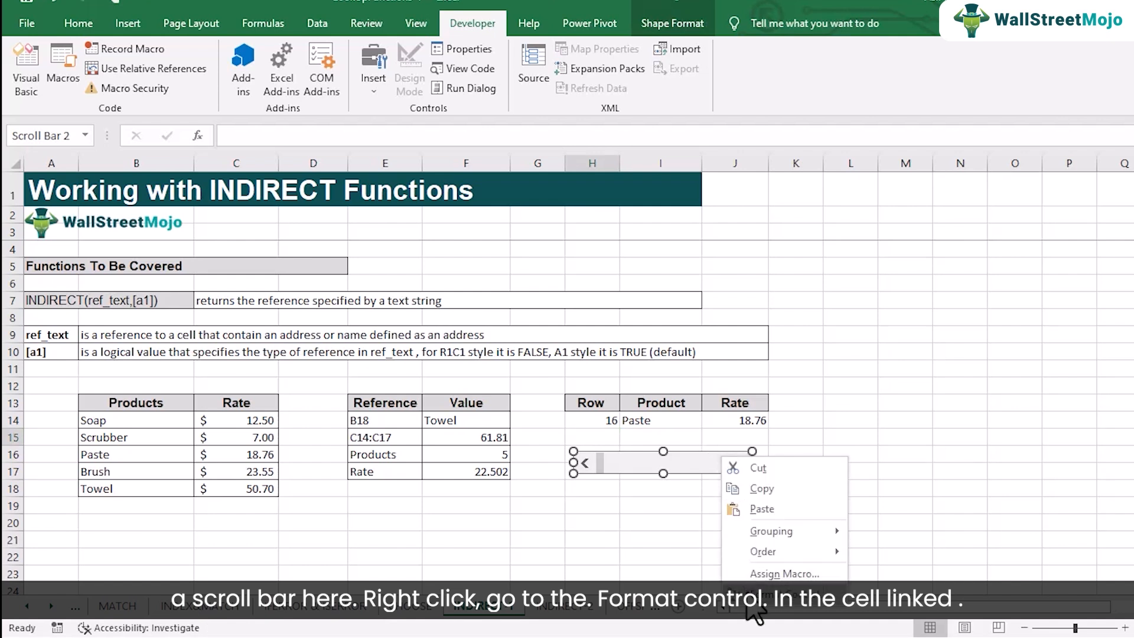
{"action": "left_click", "coordinate": [748, 604]}
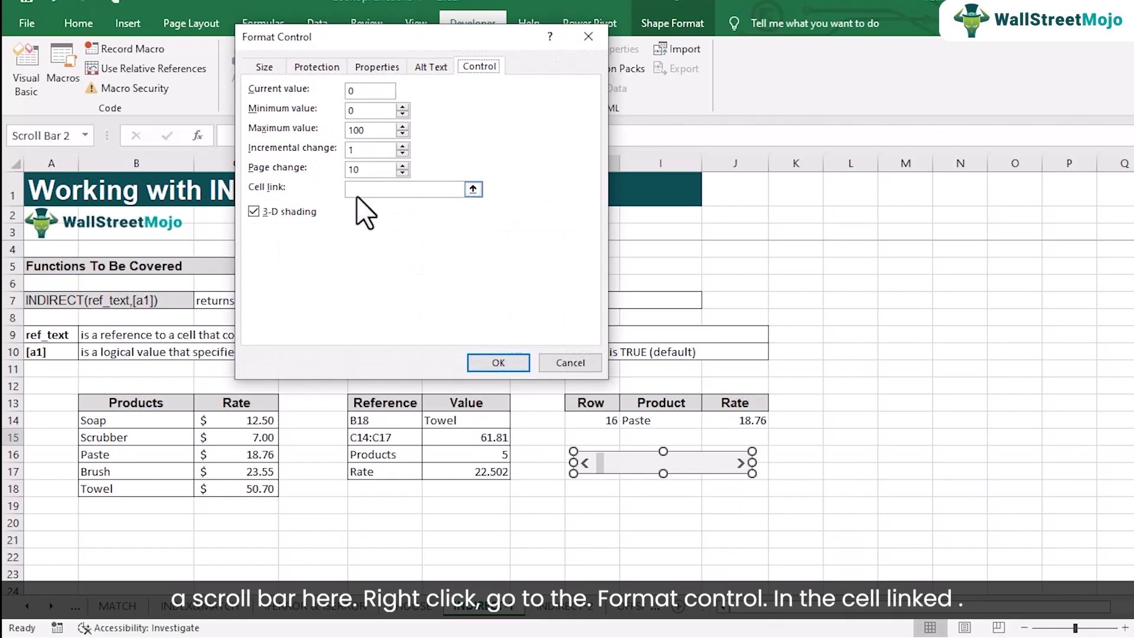
{"action": "left_click", "coordinate": [598, 420]}
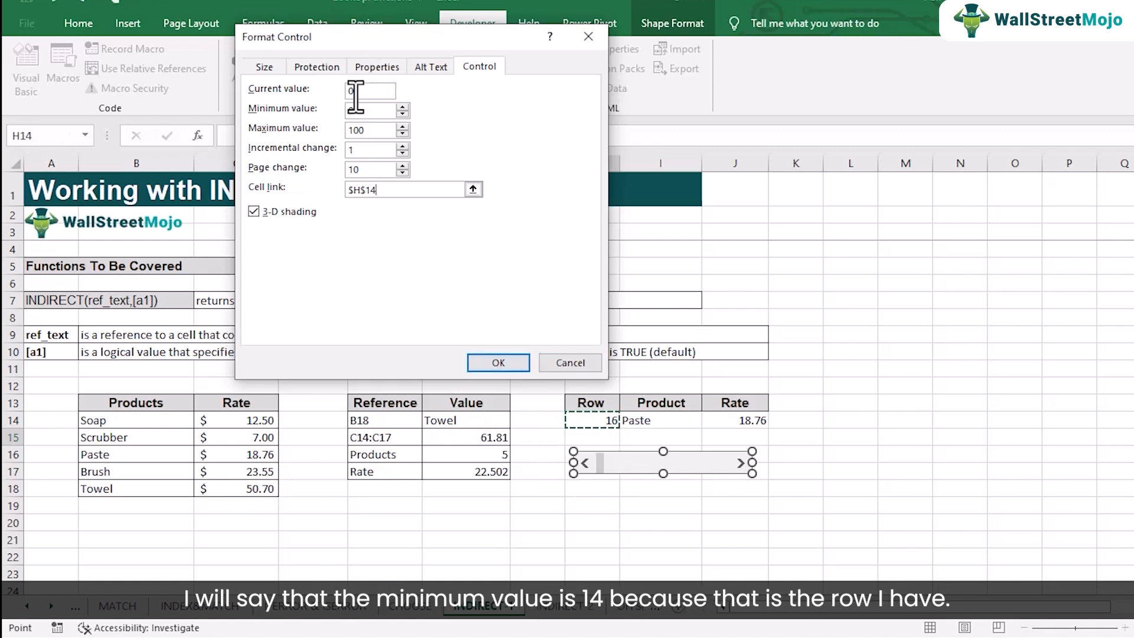
{"action": "left_click", "coordinate": [368, 111]}
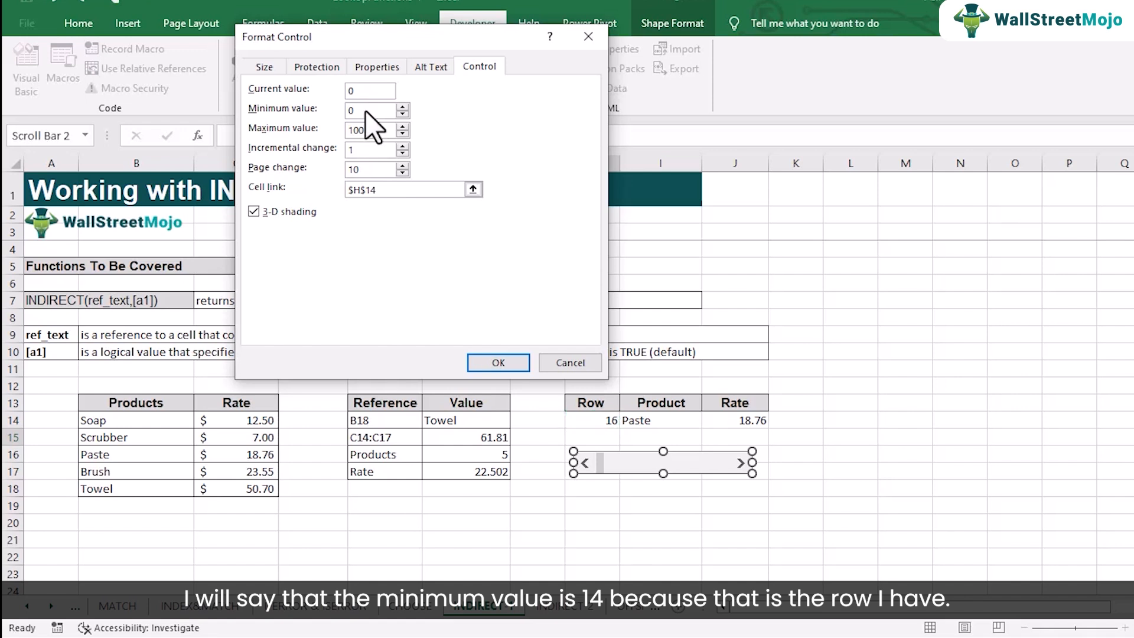
{"action": "type", "text": "14"}
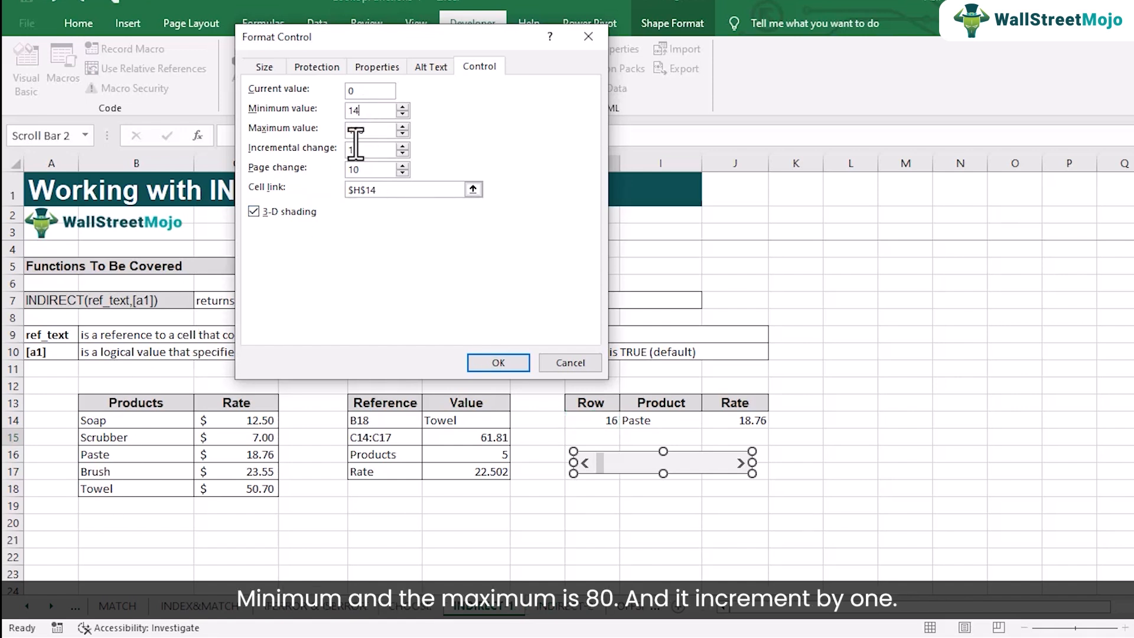
{"action": "left_click_drag", "start_coordinate": [369, 129], "coordinate": [344, 132]}
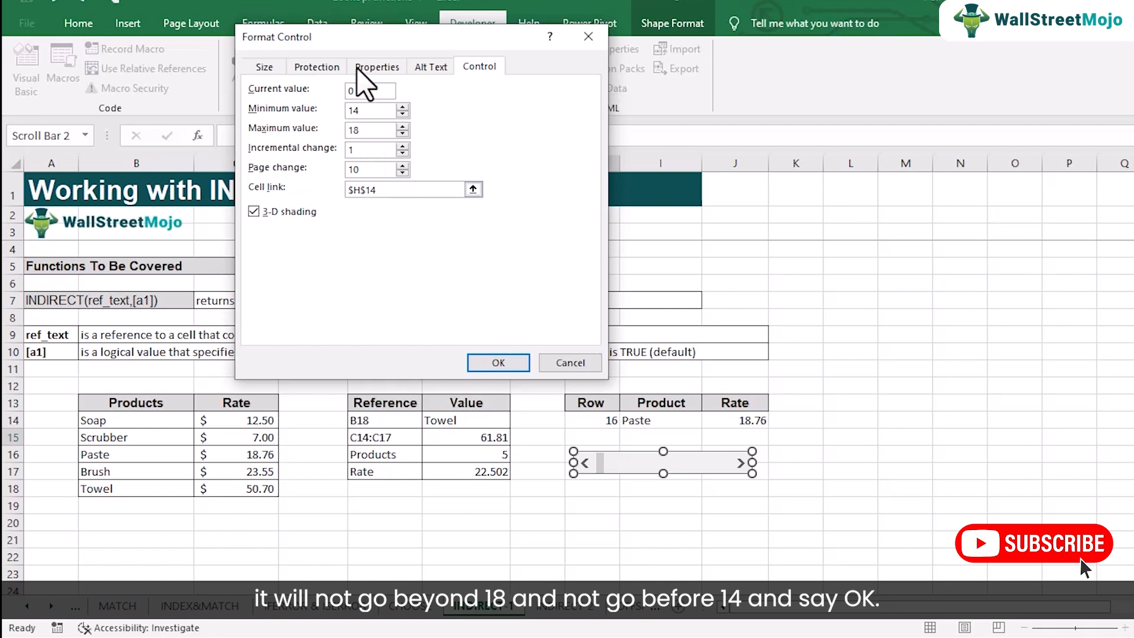
{"action": "left_click", "coordinate": [496, 362]}
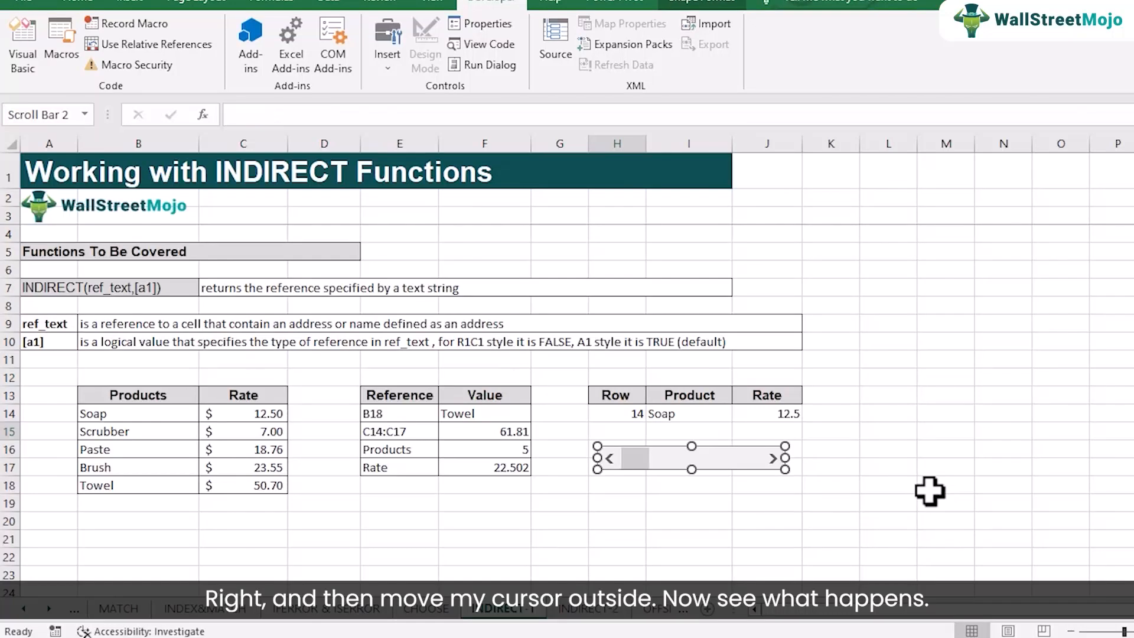
Test the scroll bar by stepping the row number up to 18, back down to 14 and forward again to 16
{"action": "left_click", "coordinate": [930, 491]}
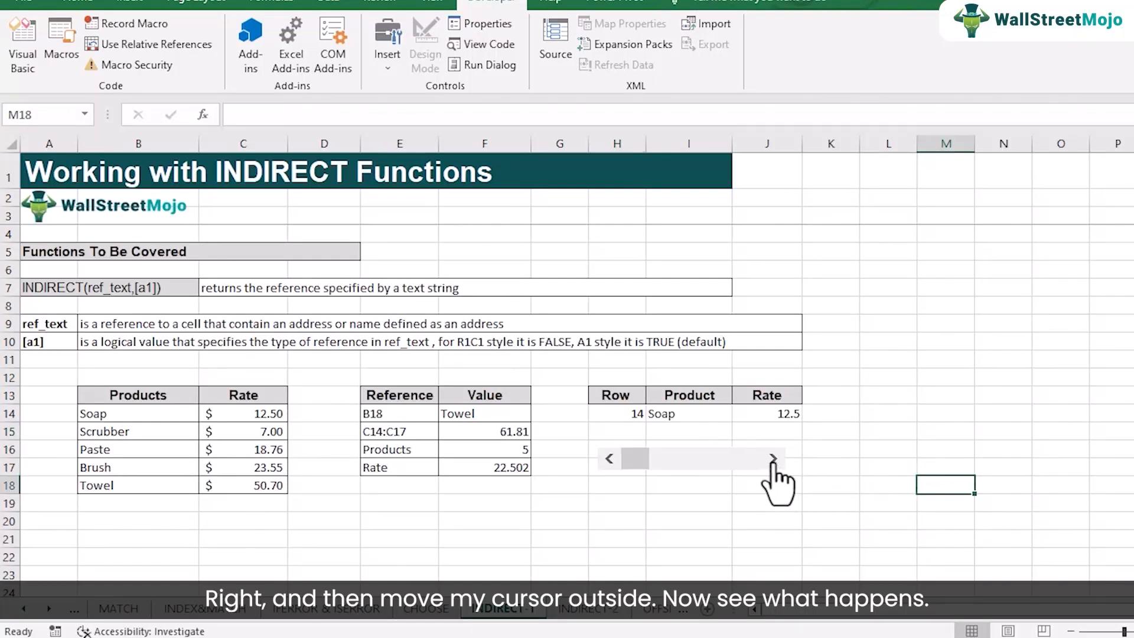
{"action": "left_click", "coordinate": [773, 458]}
{"action": "left_click", "coordinate": [773, 459]}
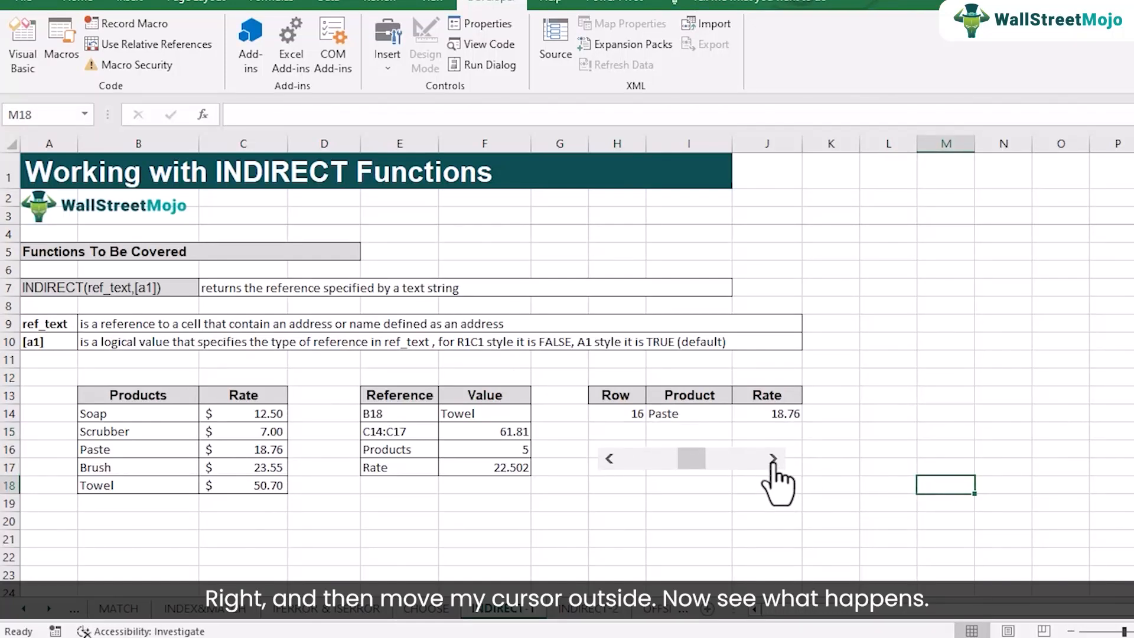
{"action": "left_click", "coordinate": [773, 459]}
{"action": "left_click", "coordinate": [773, 459]}
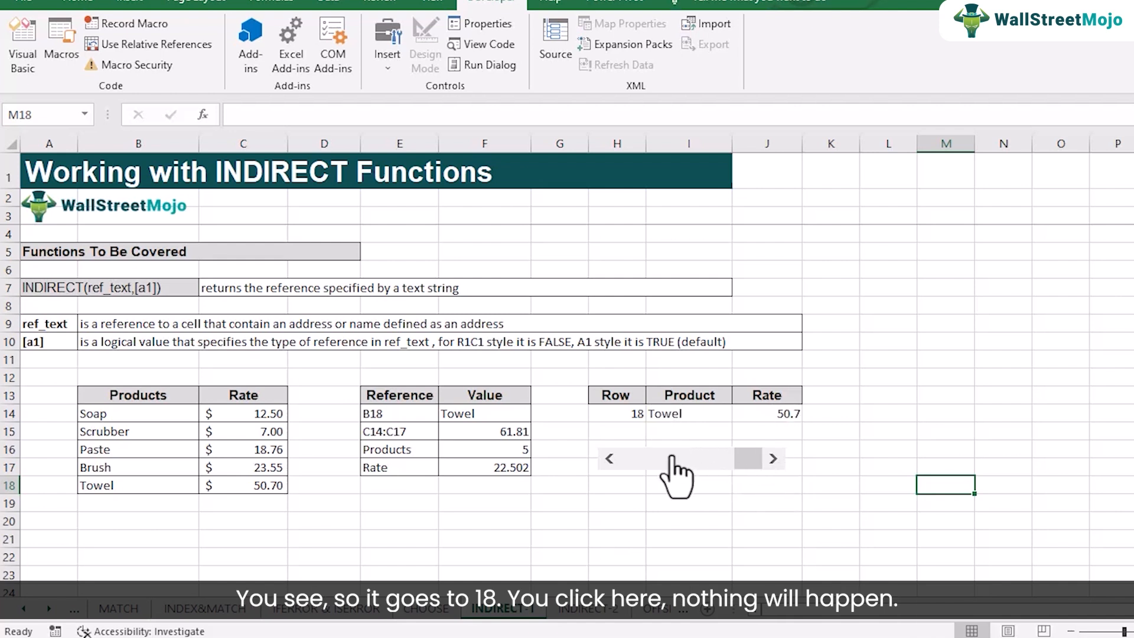
{"action": "left_click", "coordinate": [608, 459]}
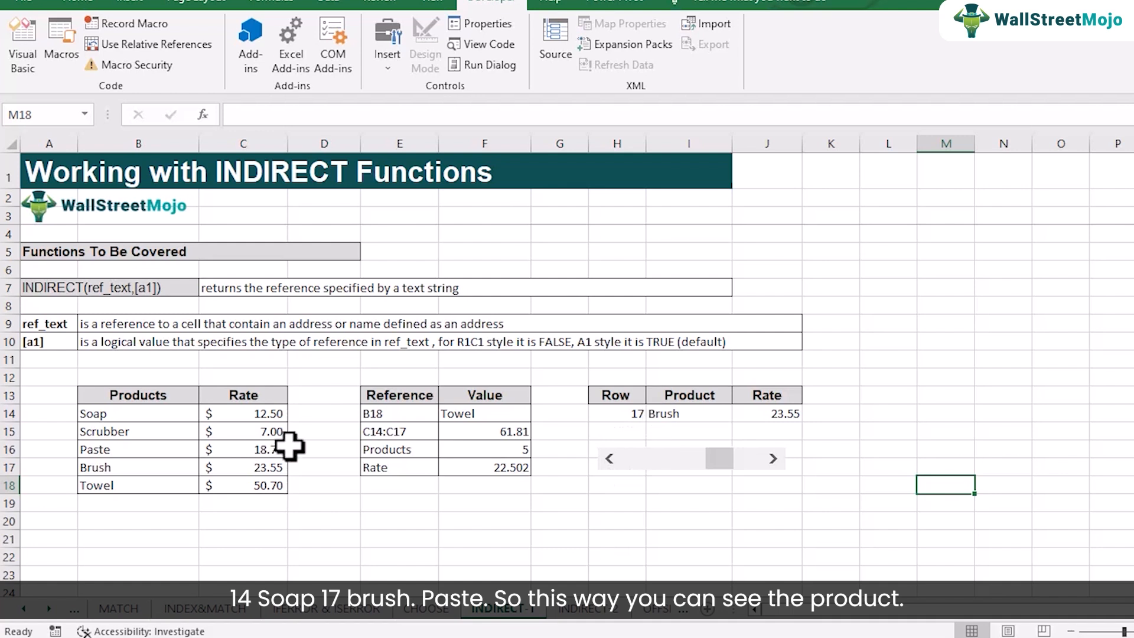
{"action": "left_click", "coordinate": [609, 459]}
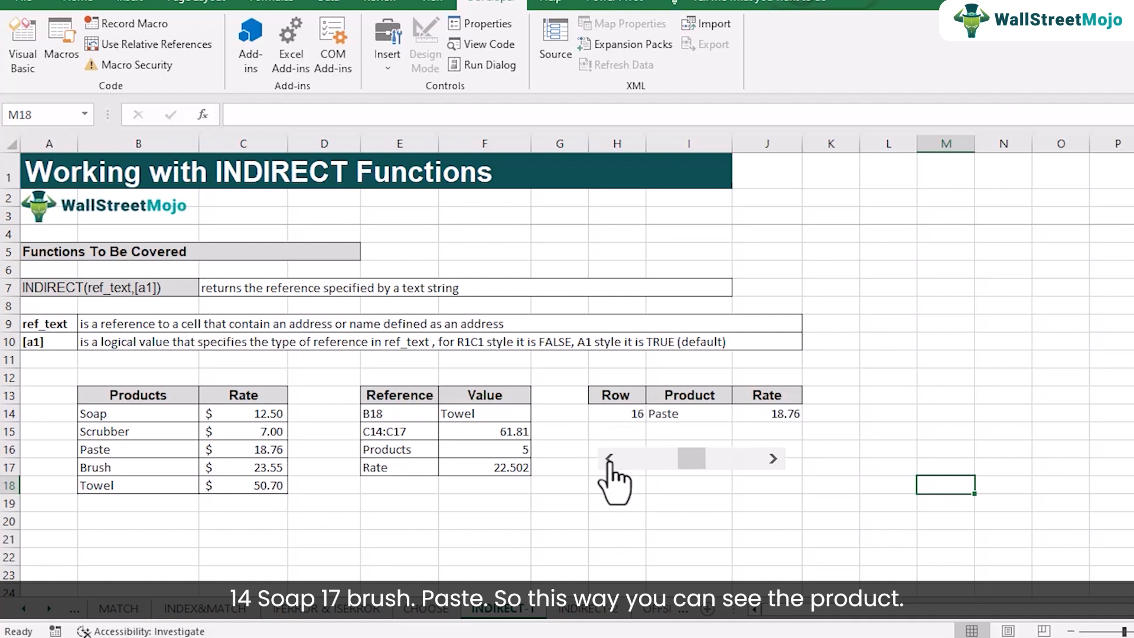
{"action": "left_click", "coordinate": [609, 459]}
{"action": "left_click", "coordinate": [609, 459]}
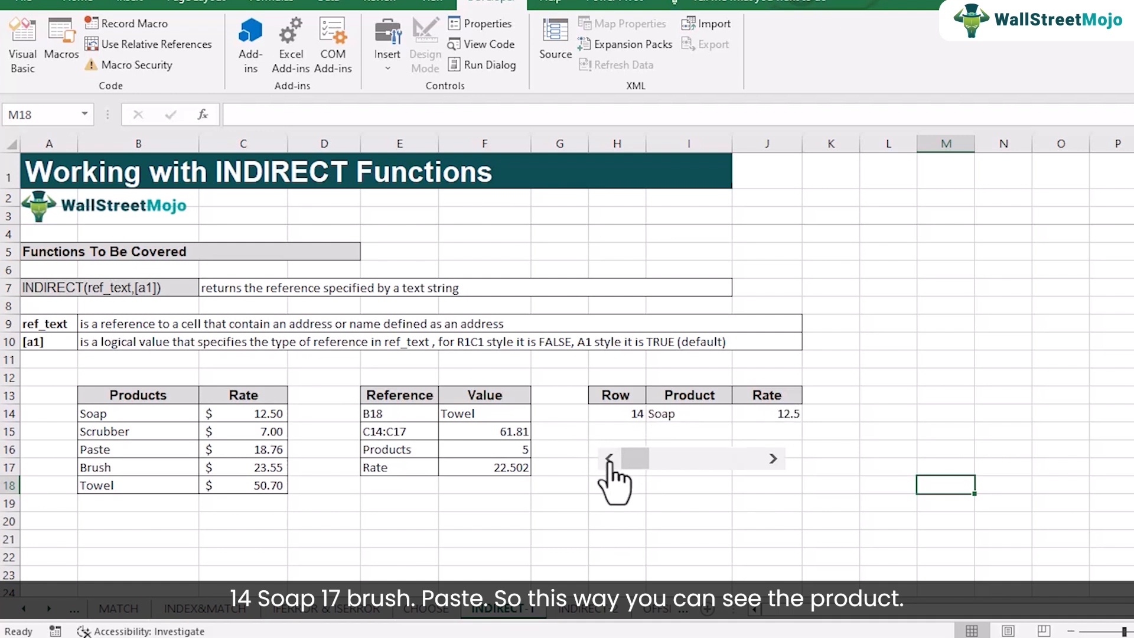
{"action": "left_click", "coordinate": [772, 459]}
{"action": "left_click", "coordinate": [772, 459]}
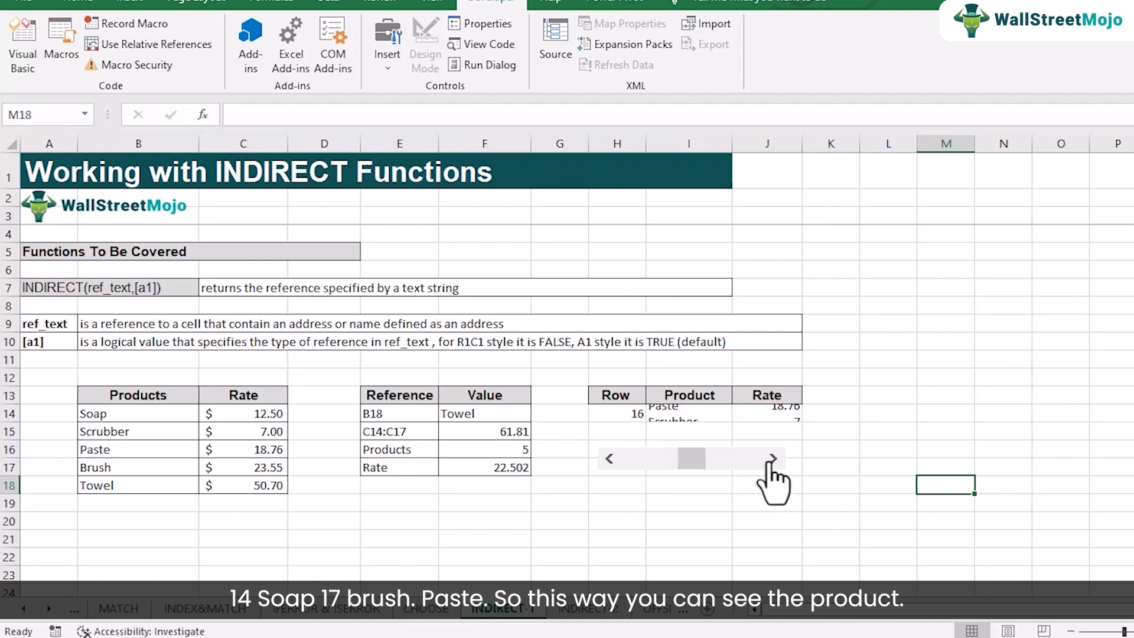
Advance the scroll bar to row 18 and inspect the product lookup's INDIRECT formula in I14 without changing it
{"action": "left_click", "coordinate": [772, 459]}
{"action": "left_click", "coordinate": [772, 459]}
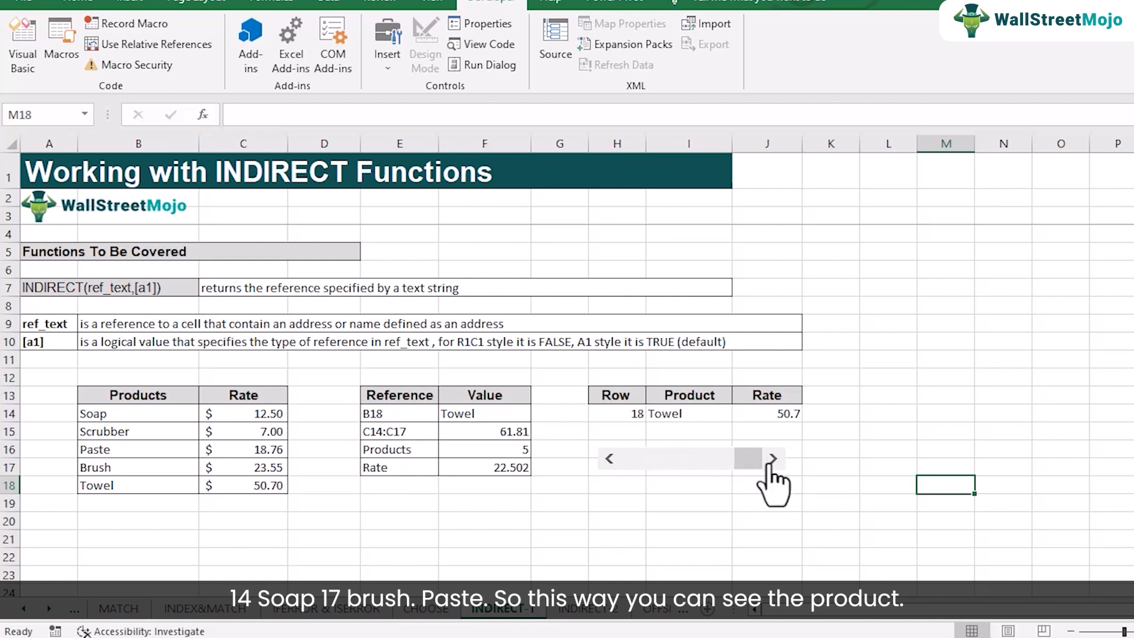
{"action": "left_click", "coordinate": [685, 415]}
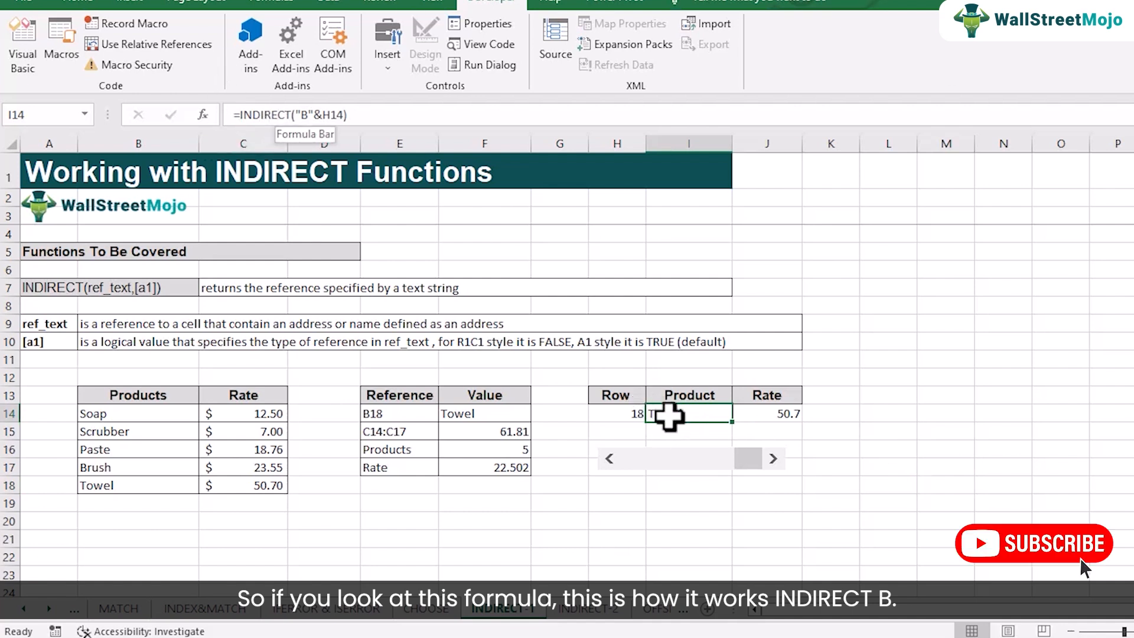
{"action": "double_click", "coordinate": [668, 417]}
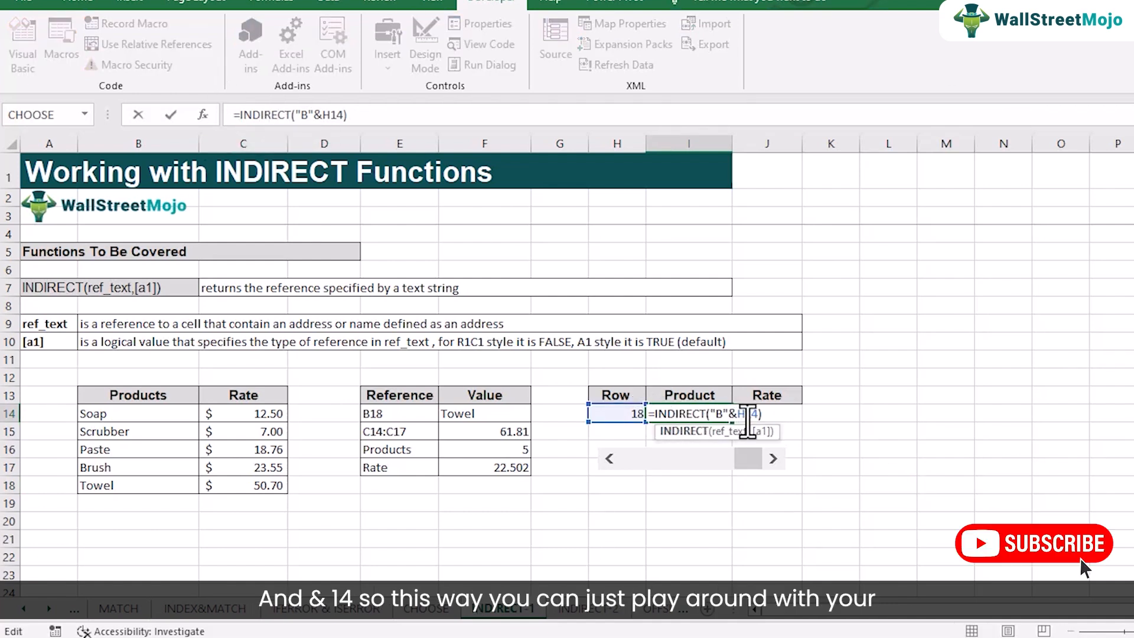
{"action": "key", "text": "Return"}
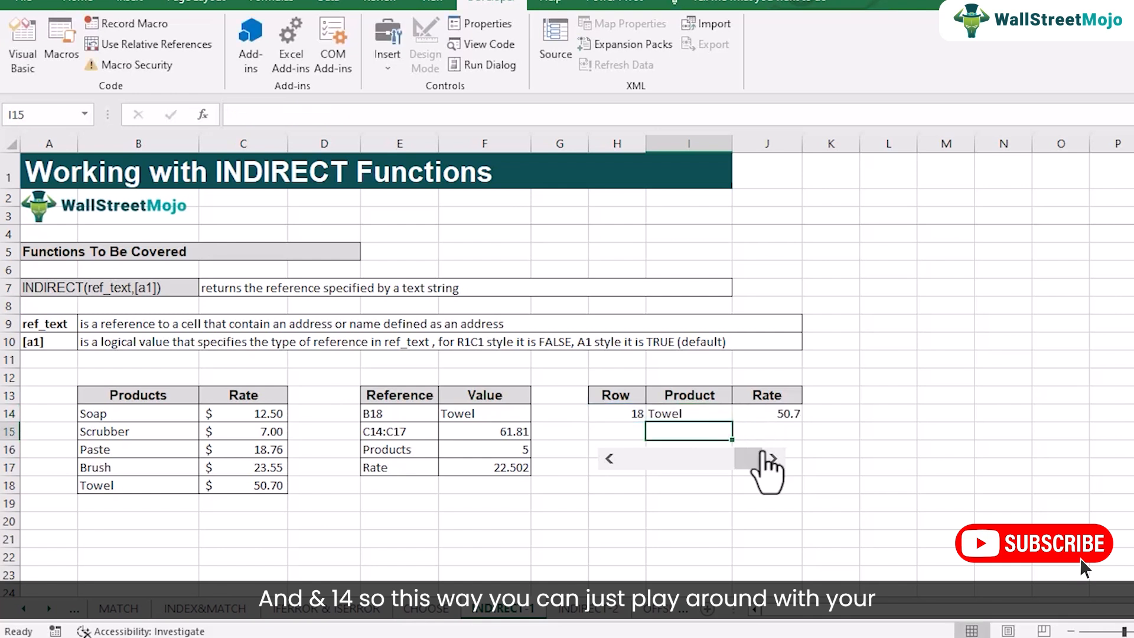
Use the scroll bar to step the row number down to 14 and forward again to 17
{"action": "left_click", "coordinate": [609, 458]}
{"action": "left_click", "coordinate": [609, 459]}
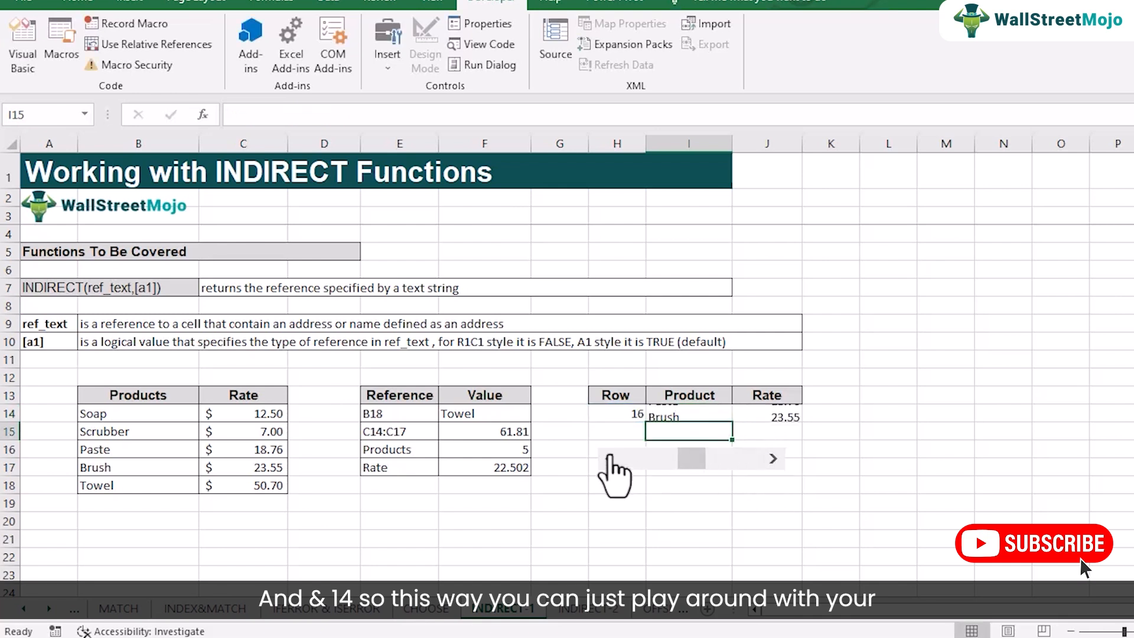
{"action": "left_click", "coordinate": [609, 458]}
{"action": "left_click", "coordinate": [609, 458]}
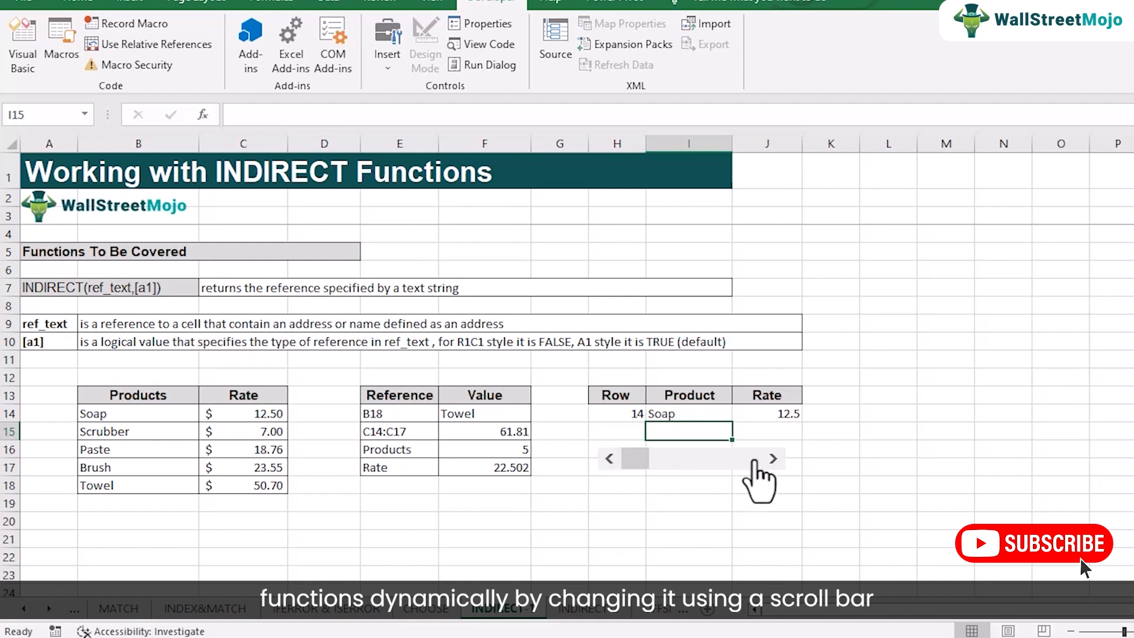
{"action": "left_click", "coordinate": [772, 458]}
{"action": "left_click", "coordinate": [773, 458]}
{"action": "left_click", "coordinate": [773, 458]}
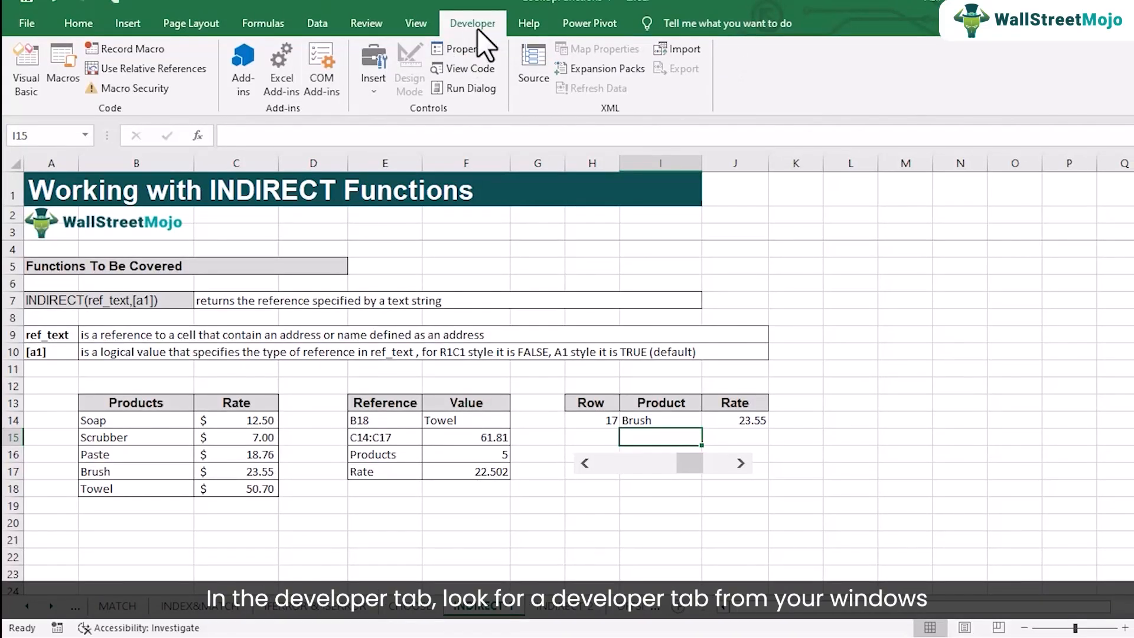
Examine where the Developer entry is enabled in the Customize the Ribbon options, cancel without changes and select cell J18
{"action": "right_click", "coordinate": [775, 60]}
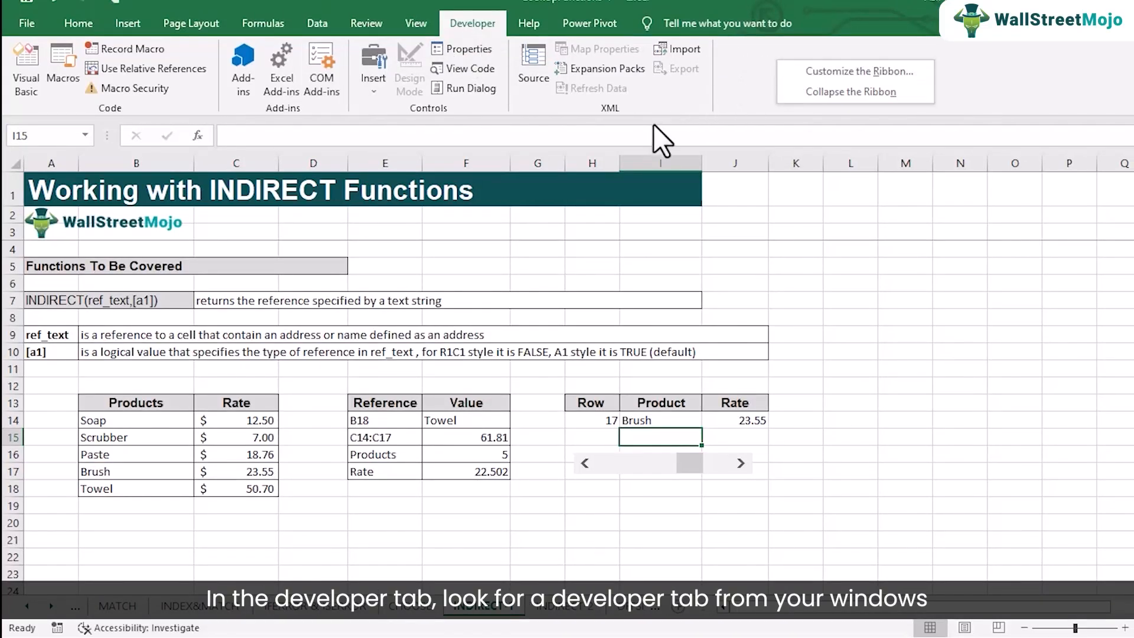
{"action": "left_click", "coordinate": [820, 72]}
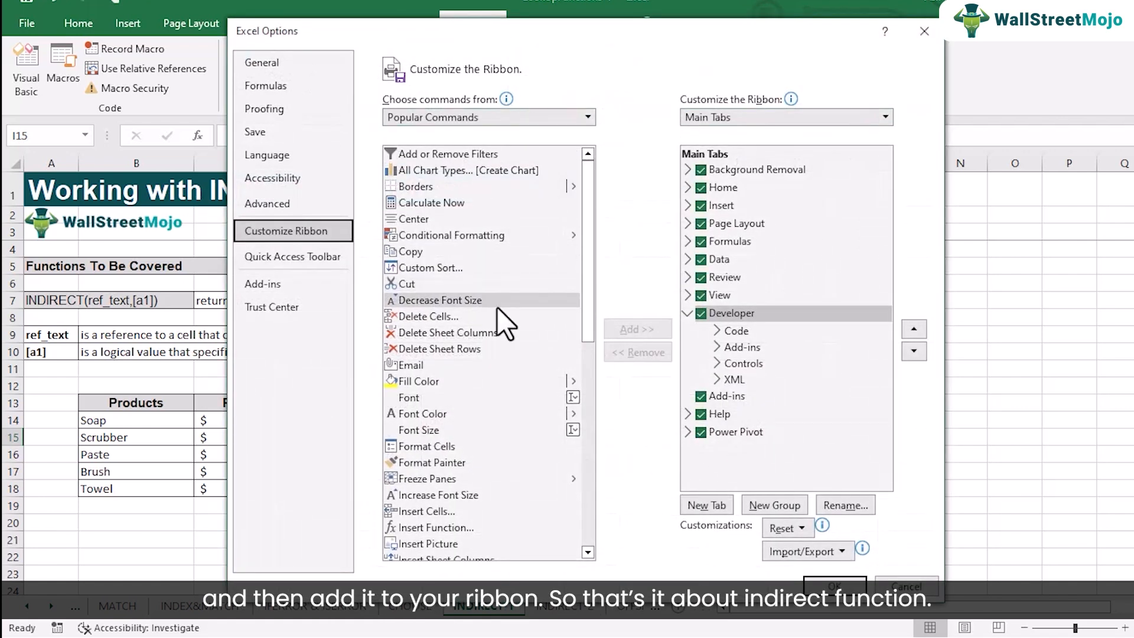
{"action": "left_click", "coordinate": [916, 589]}
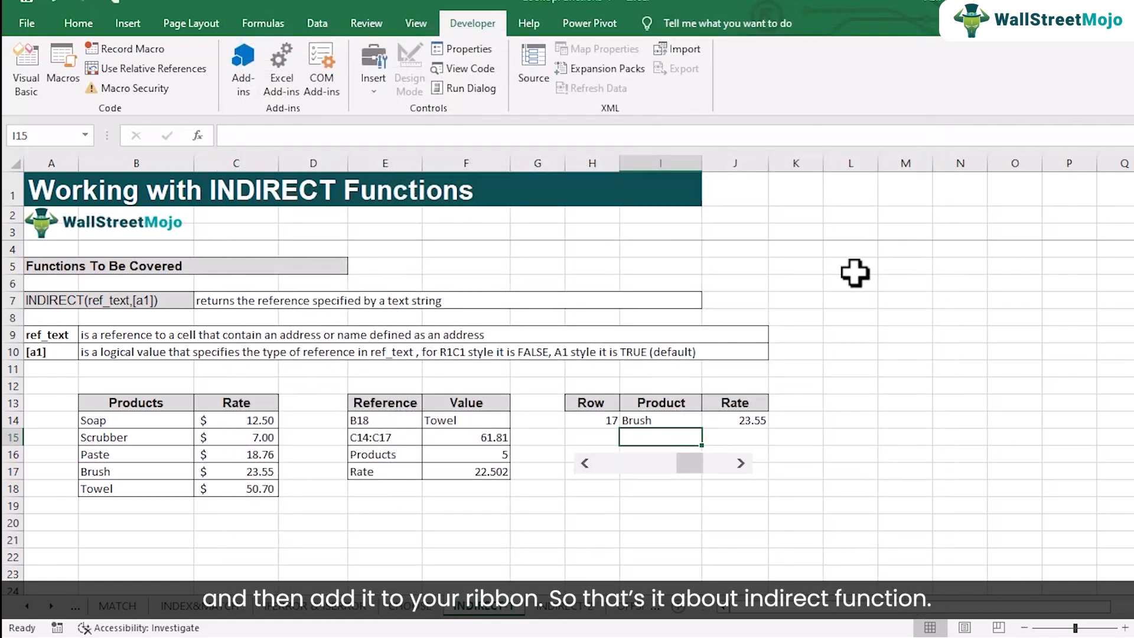
{"action": "left_click", "coordinate": [762, 487]}
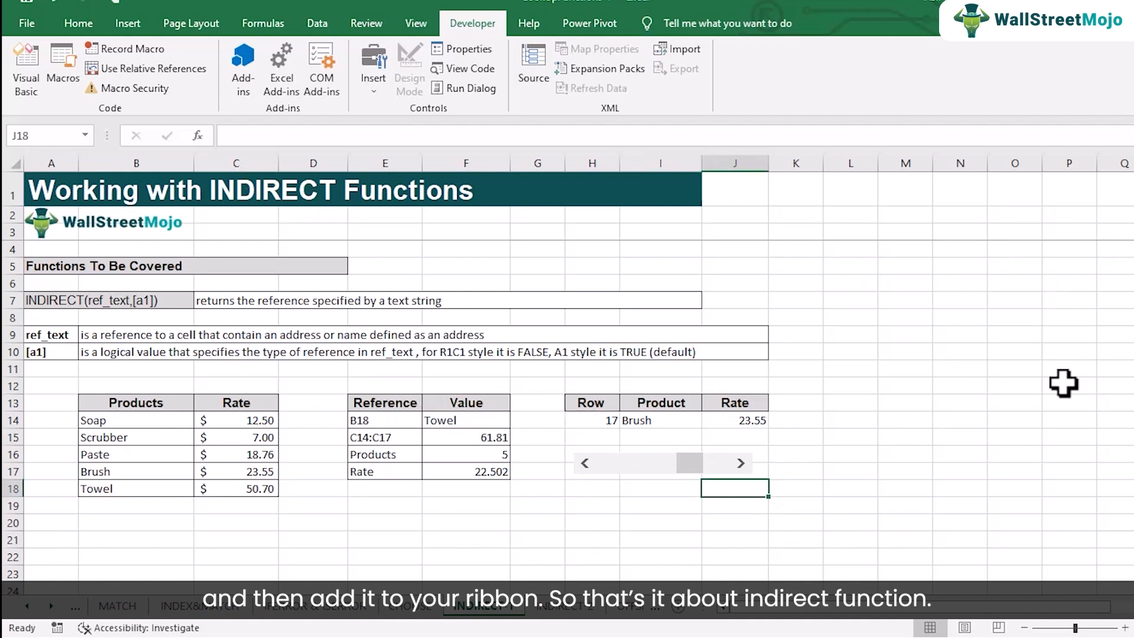